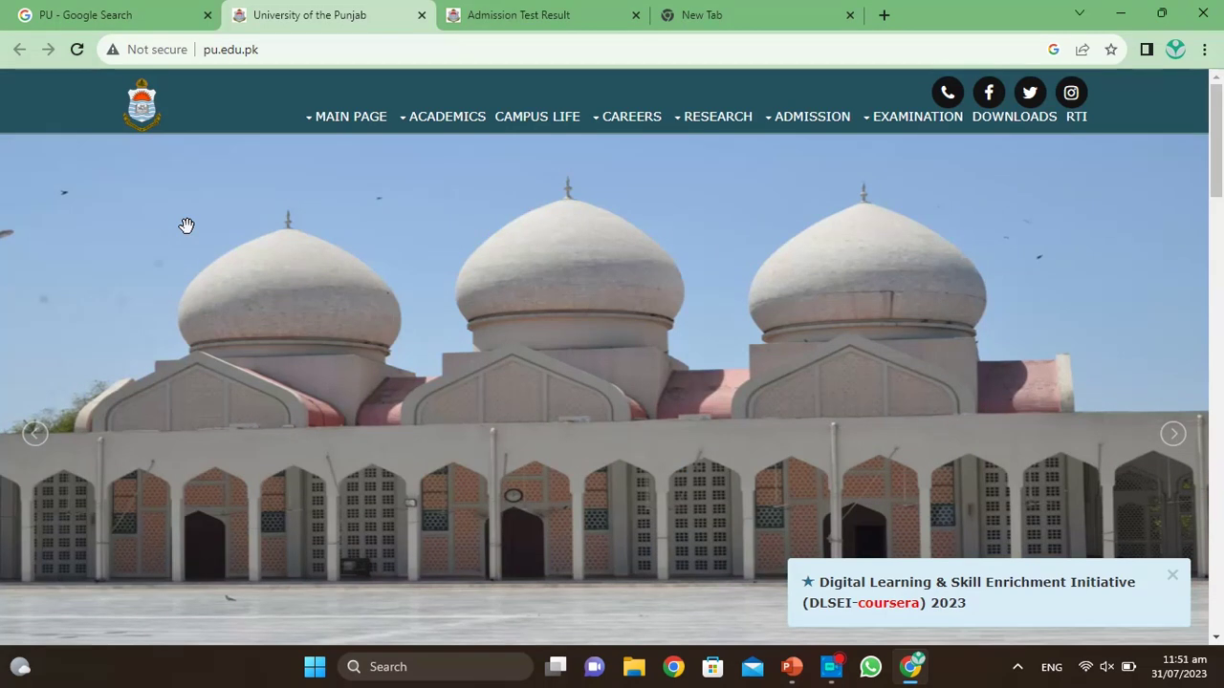
Open the 2nd Admission Test Result page from the Punjab University website and look up the candidate's result by roll number
{"action": "key", "text": "ctrl+shift+Tab"}
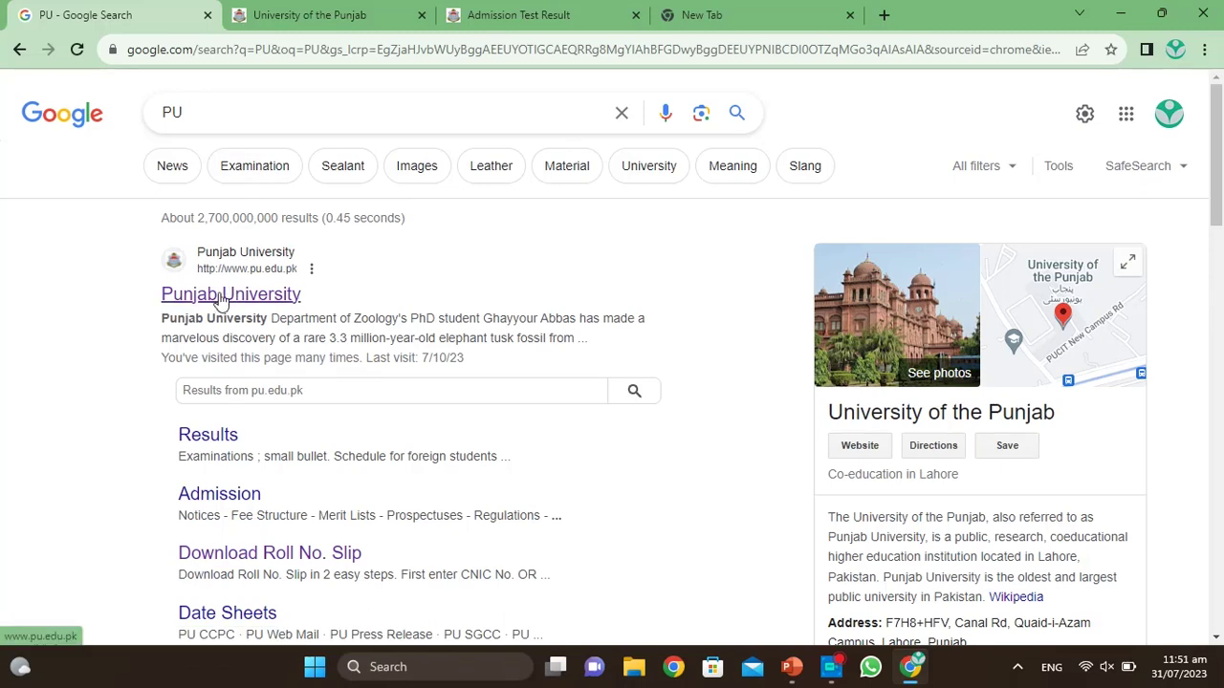
{"action": "left_click", "coordinate": [220, 297]}
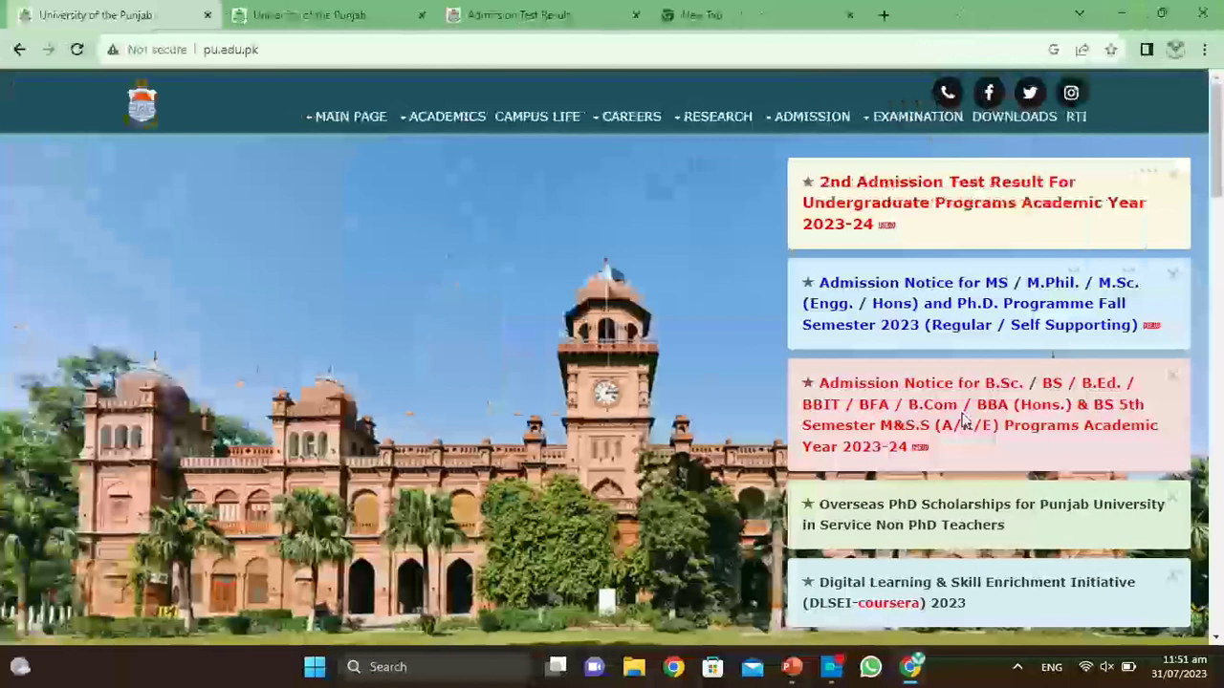
{"action": "left_click", "coordinate": [879, 197]}
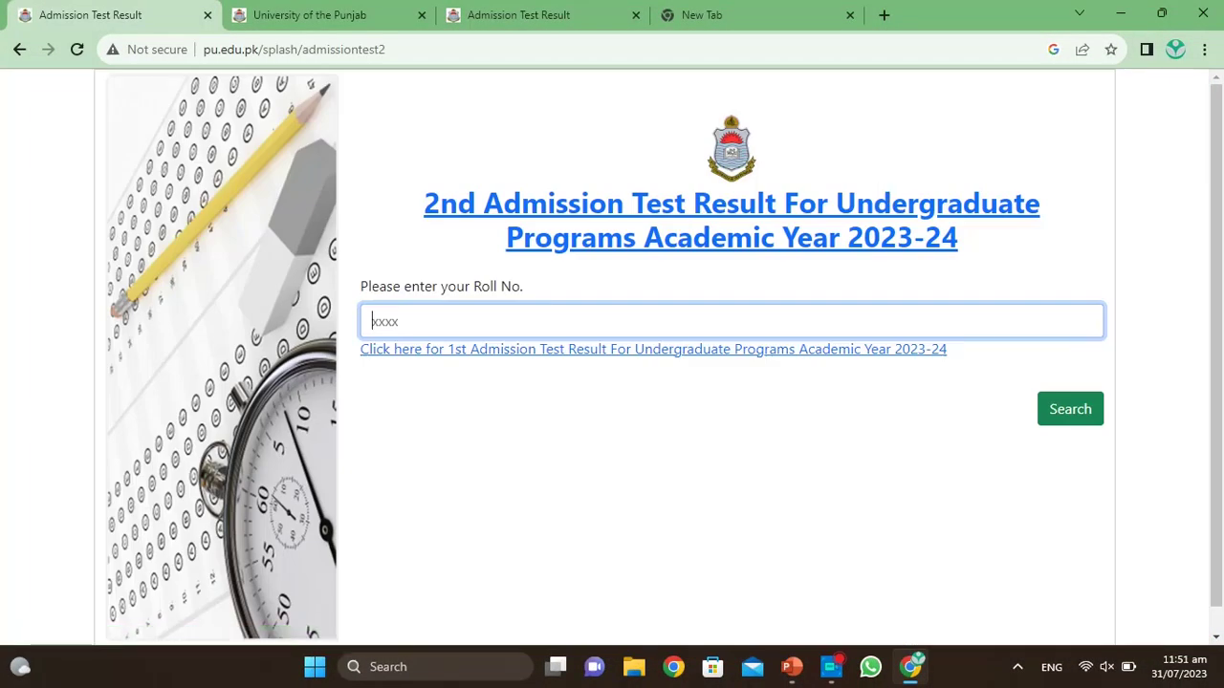
{"action": "type", "text": "00"}
{"action": "type", "text": "6"}
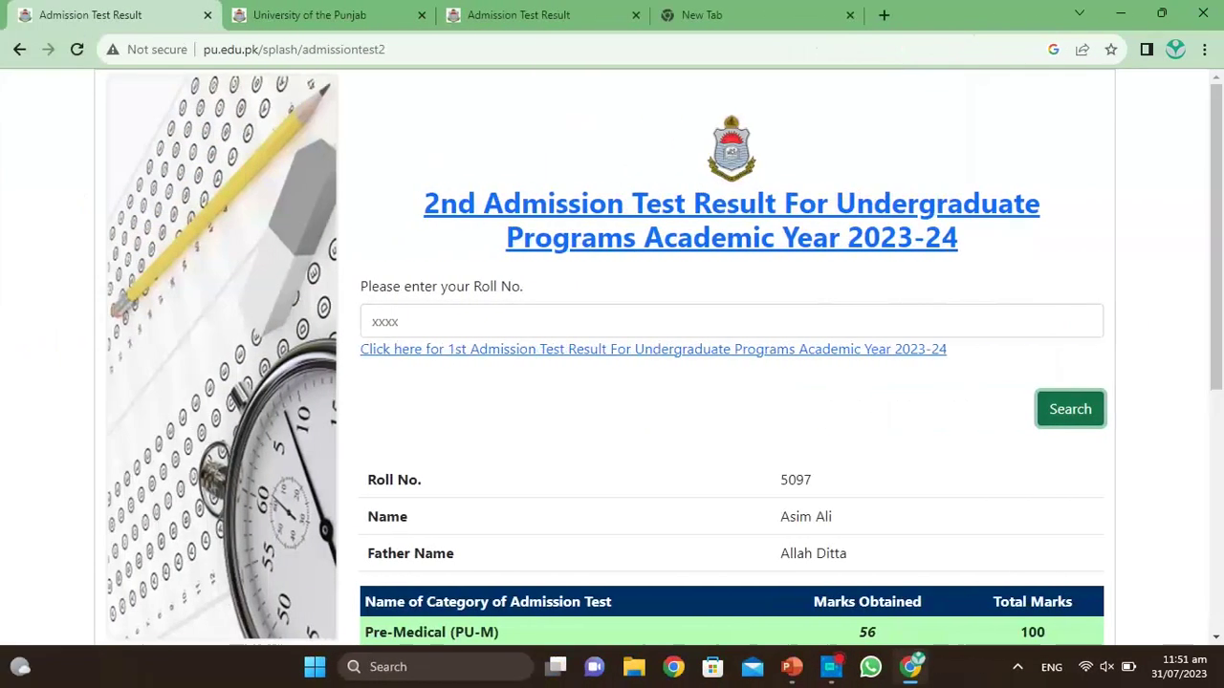
Examine the candidate's test marks, the rechecking deadline and fee, and the last date to apply for admission
{"action": "scroll", "coordinate": [751, 229], "scroll_direction": "down", "scroll_amount": 3}
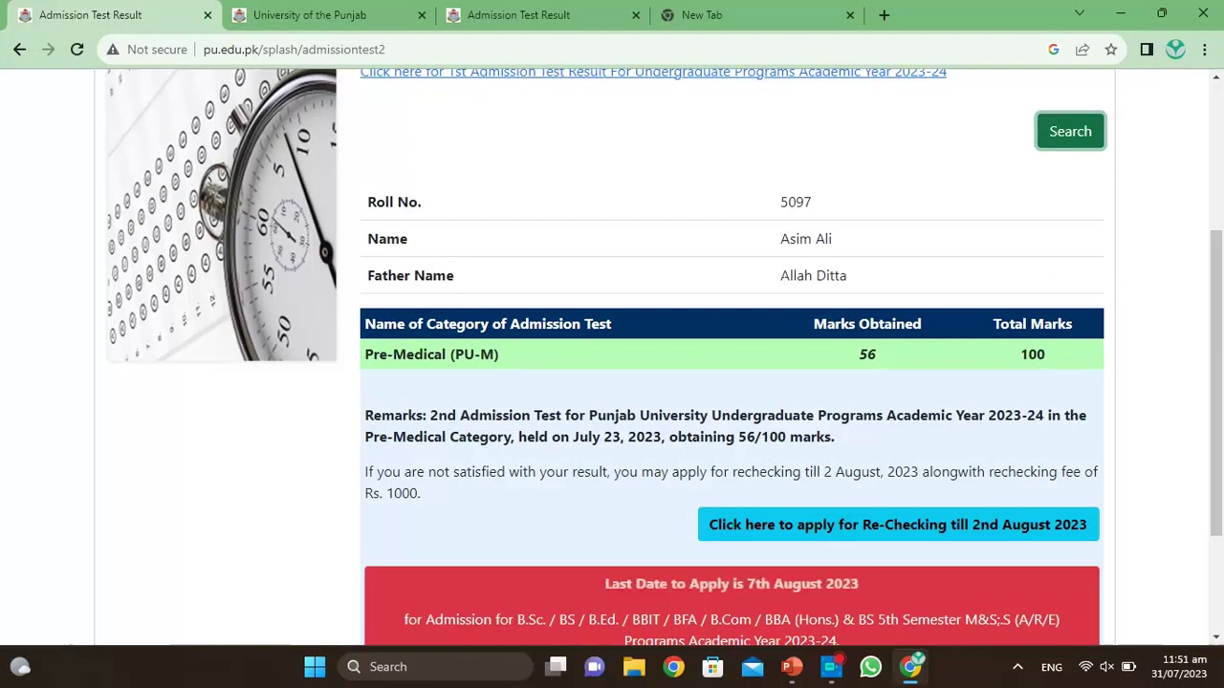
{"action": "scroll", "coordinate": [784, 290], "scroll_direction": "down", "scroll_amount": 1}
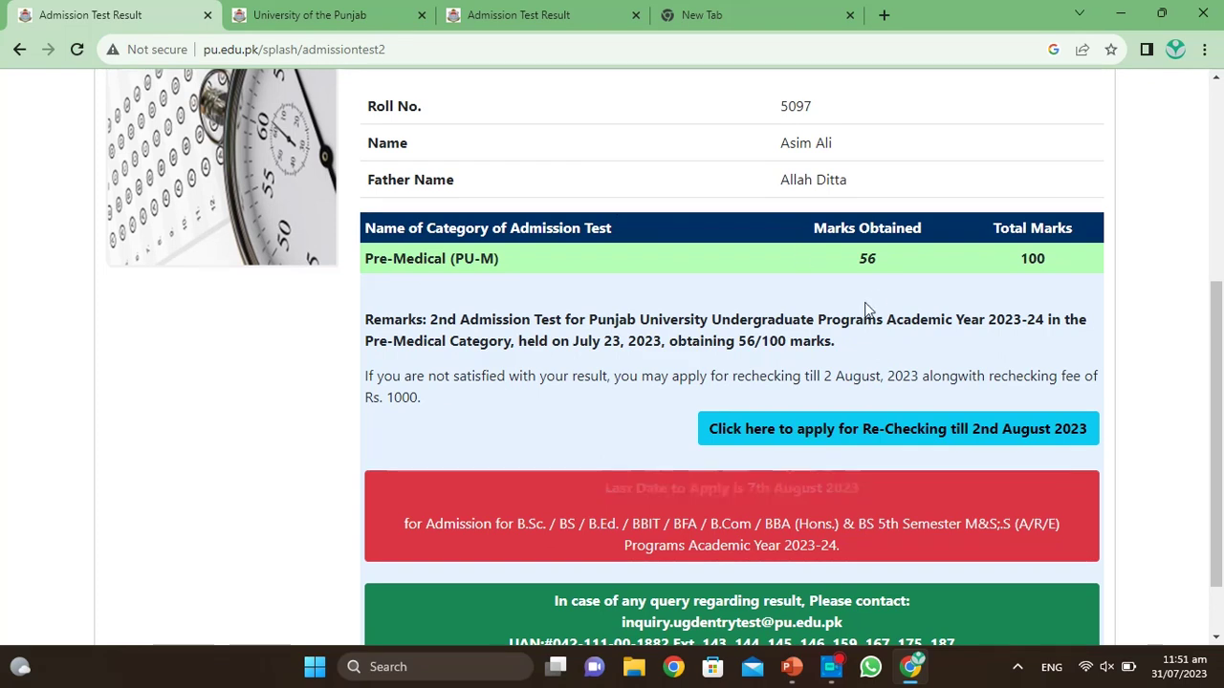
{"action": "scroll", "coordinate": [874, 294], "scroll_direction": "down", "scroll_amount": 1}
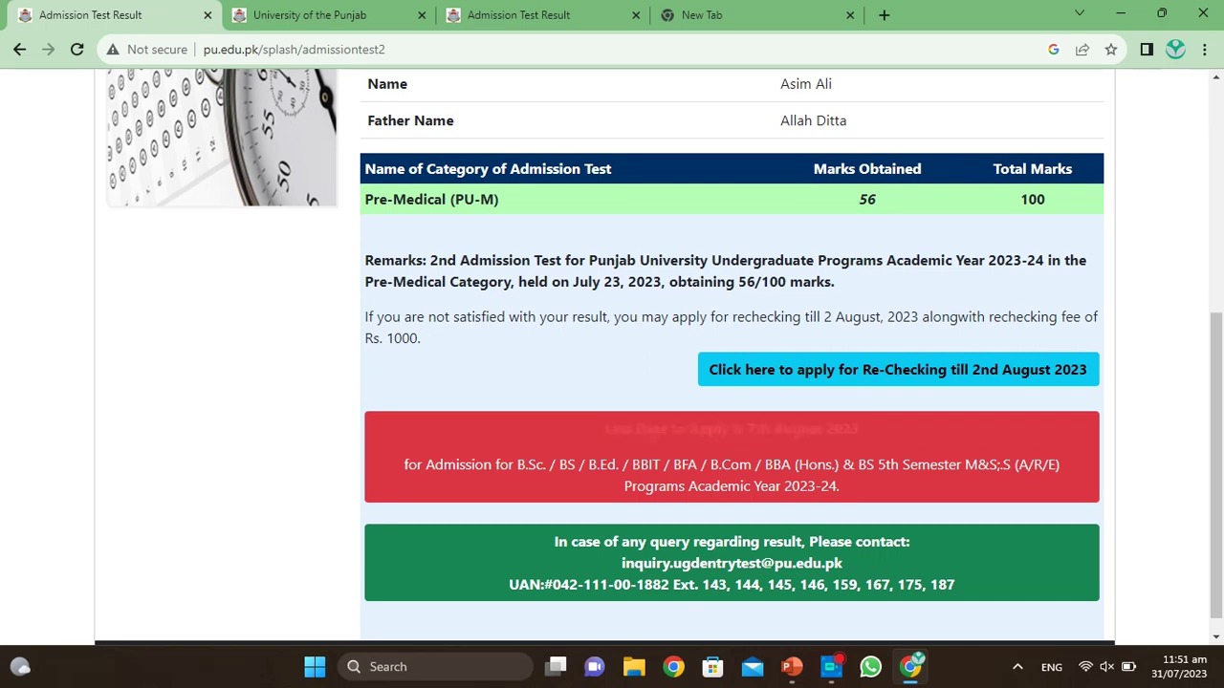
{"action": "left_click_drag", "start_coordinate": [805, 317], "coordinate": [882, 334]}
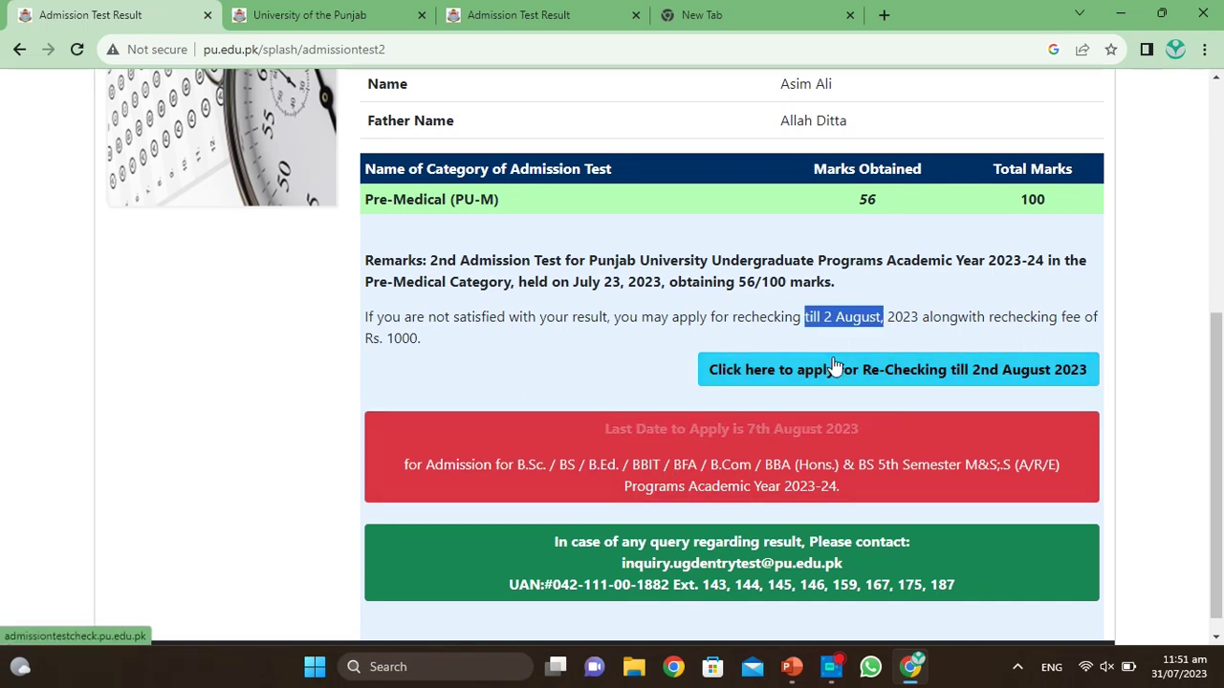
{"action": "left_click", "coordinate": [431, 349]}
{"action": "triple_click", "coordinate": [429, 341]}
{"action": "left_click", "coordinate": [418, 361]}
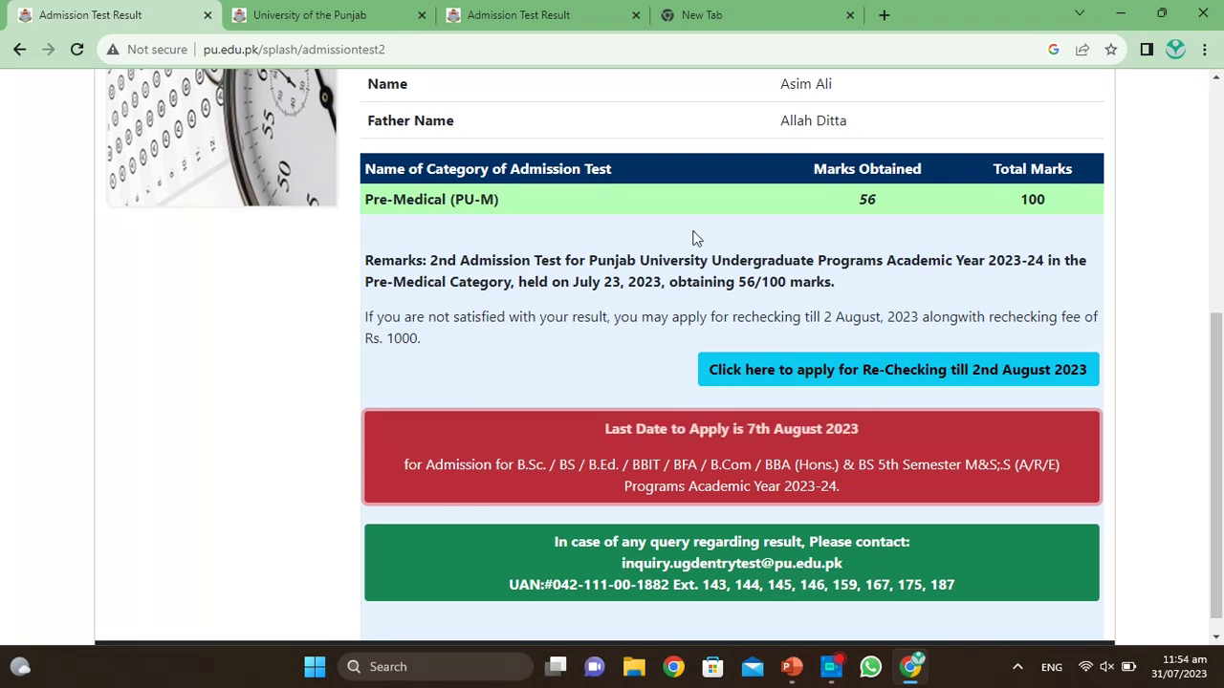
{"action": "scroll", "coordinate": [797, 197], "scroll_direction": "up", "scroll_amount": 1}
{"action": "scroll", "coordinate": [796, 199], "scroll_direction": "down", "scroll_amount": 1}
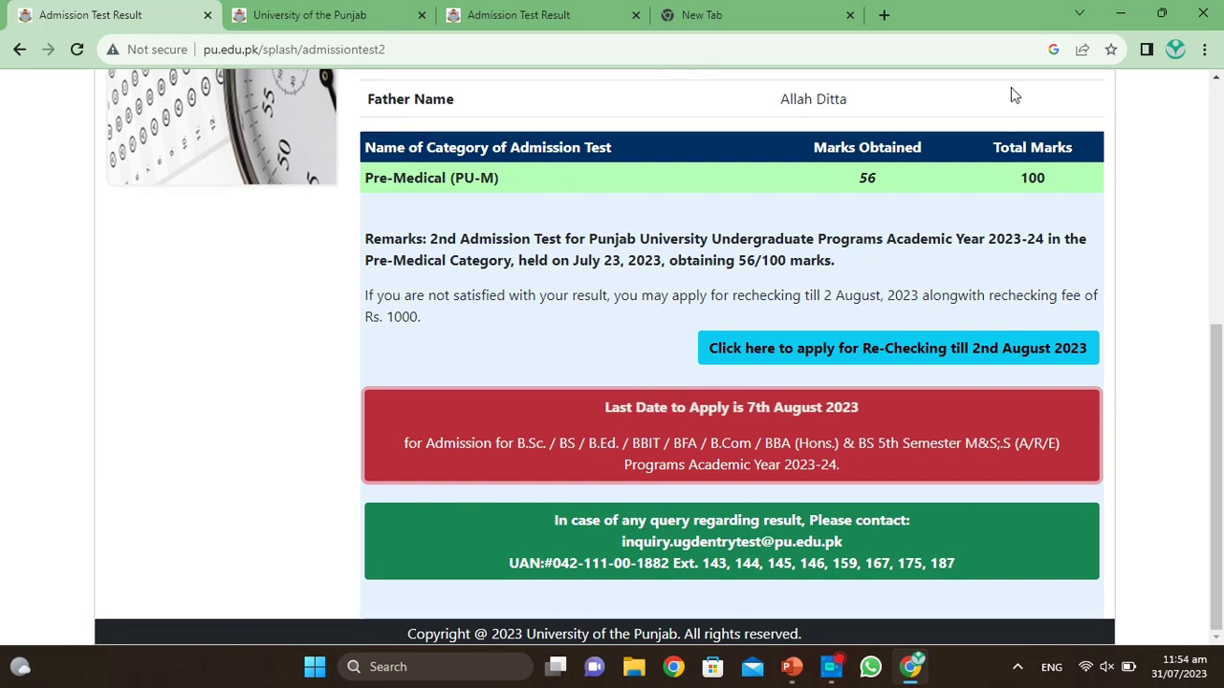
Open the online admissions form from the application deadline notice and dismiss its instructions
{"action": "left_click", "coordinate": [703, 413]}
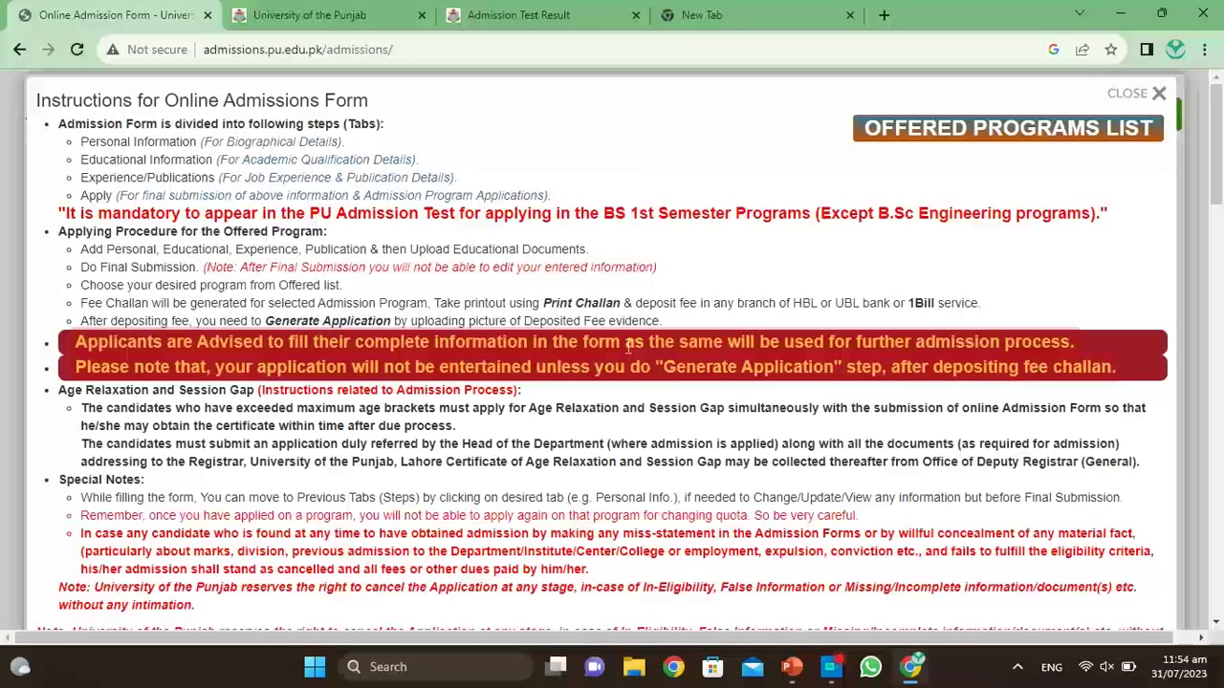
{"action": "scroll", "coordinate": [612, 353], "scroll_direction": "down", "scroll_amount": 2}
{"action": "left_click", "coordinate": [576, 463]}
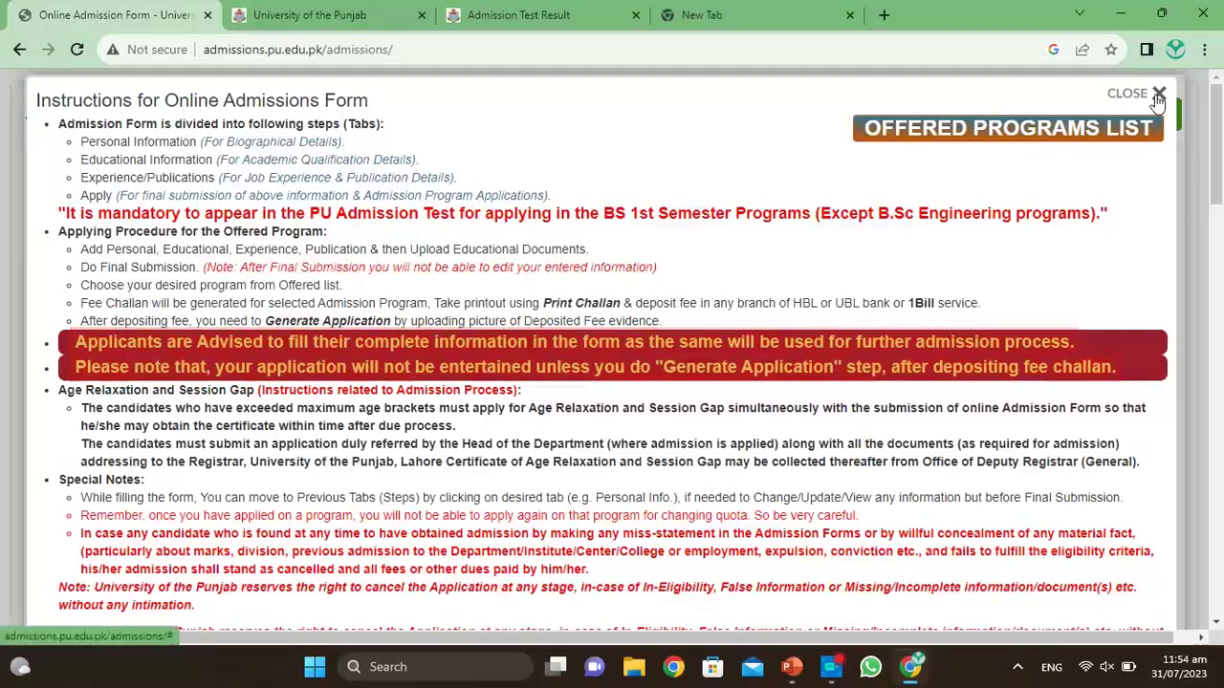
{"action": "left_click", "coordinate": [1158, 96]}
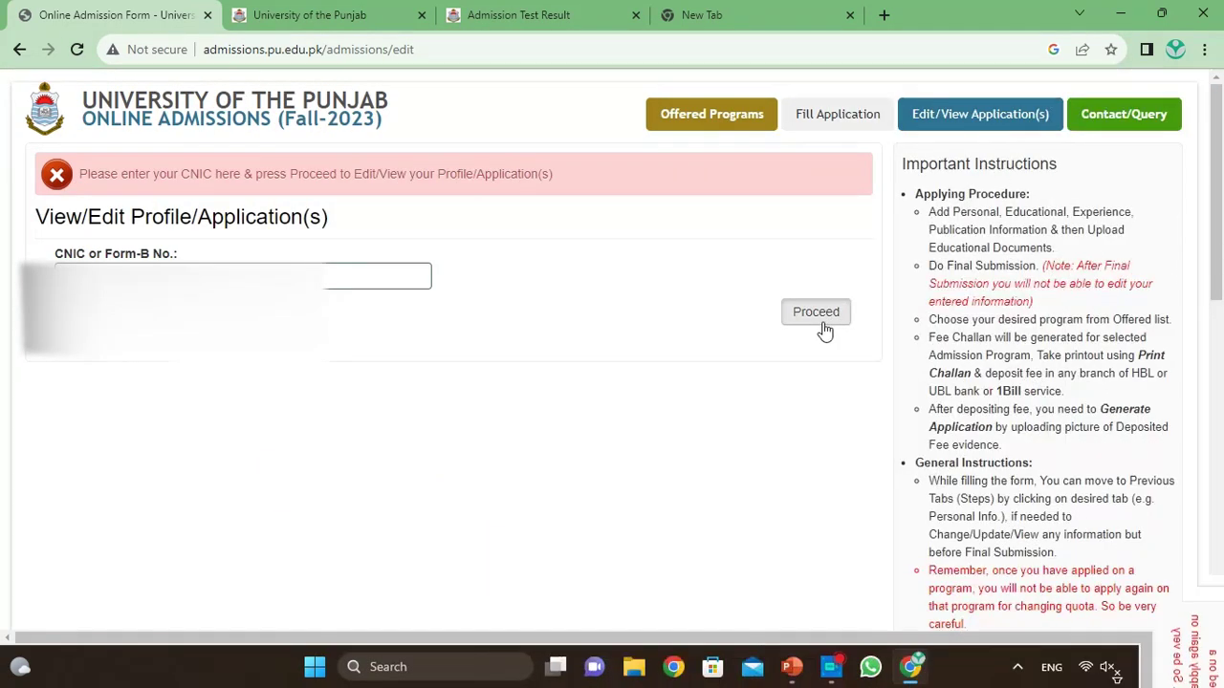
Proceed with the entered CNIC or Form-B number to open the applicant's profile and application section
{"action": "left_click", "coordinate": [816, 314]}
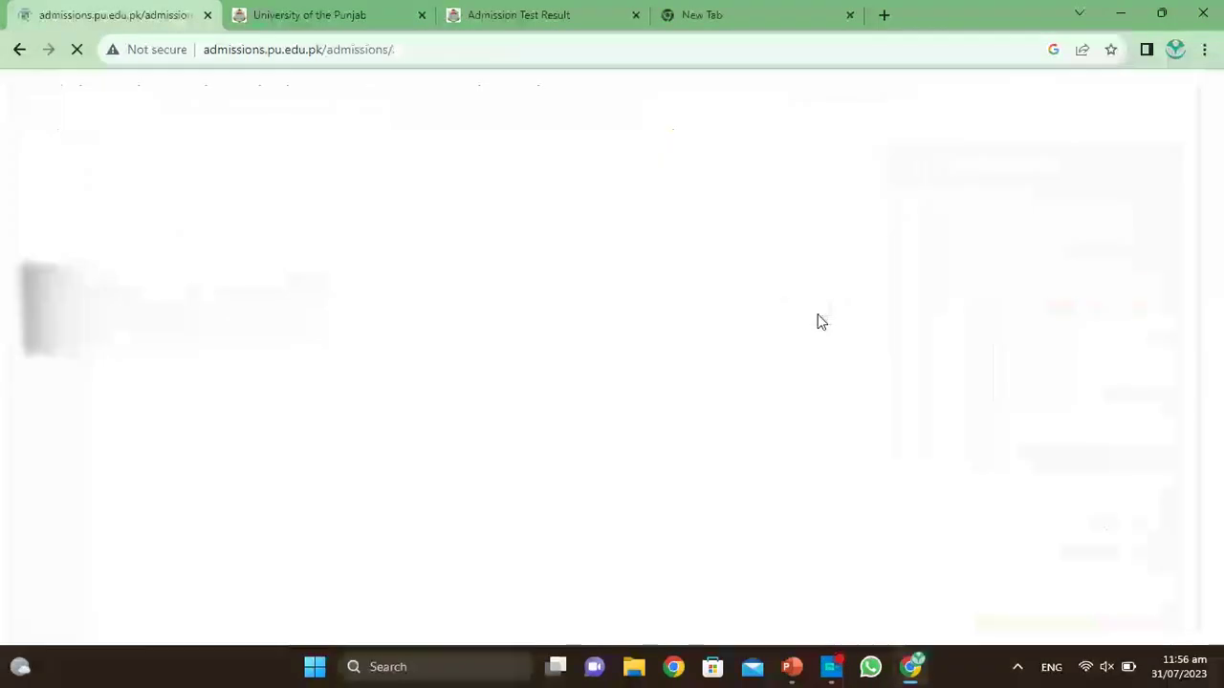
{"action": "scroll", "coordinate": [356, 195], "scroll_direction": "down", "scroll_amount": 4}
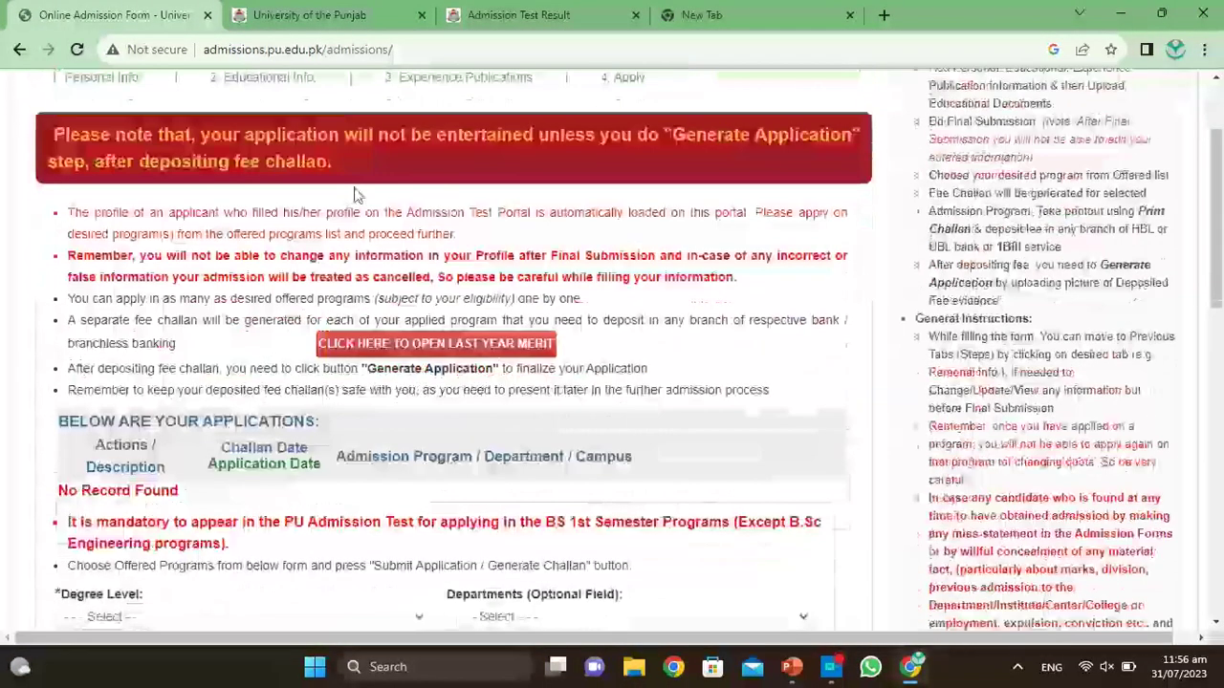
{"action": "scroll", "coordinate": [401, 189], "scroll_direction": "up", "scroll_amount": 4}
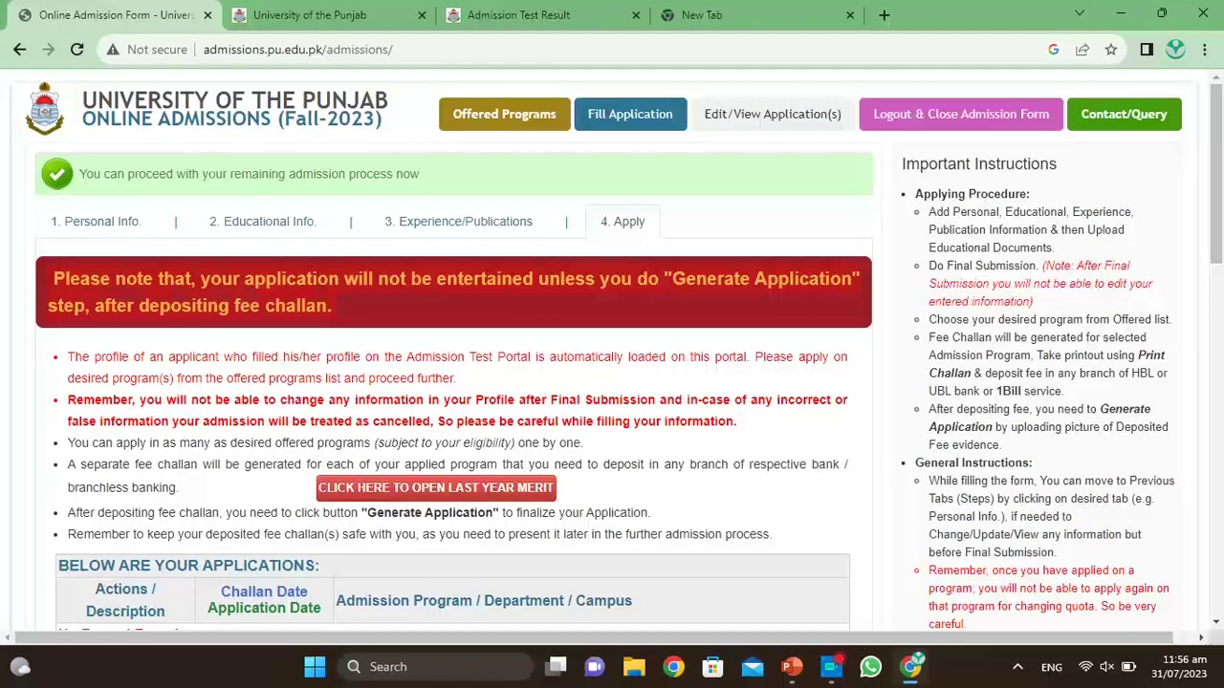
Set the degree level to Graduate and the department to College of Statistical Sciences (Quaid-i-Azam Campus)
{"action": "scroll", "coordinate": [458, 190], "scroll_direction": "down", "scroll_amount": 4}
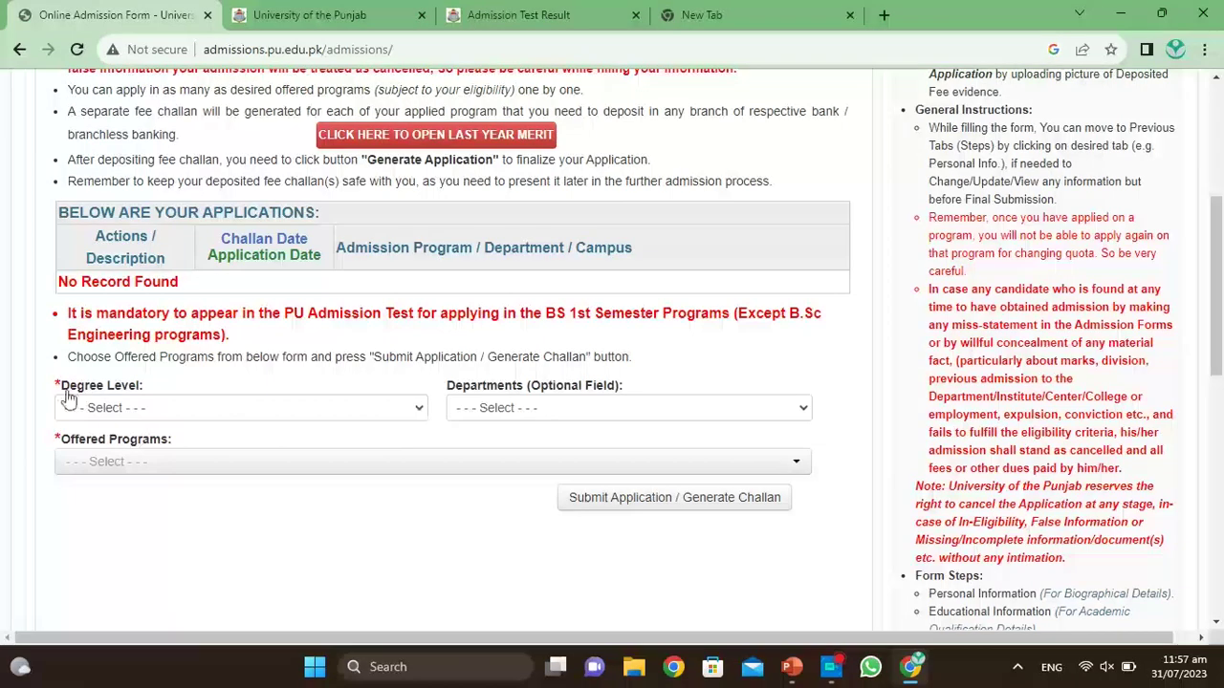
{"action": "left_click", "coordinate": [403, 412]}
{"action": "scroll", "coordinate": [404, 415], "scroll_direction": "down", "scroll_amount": 1}
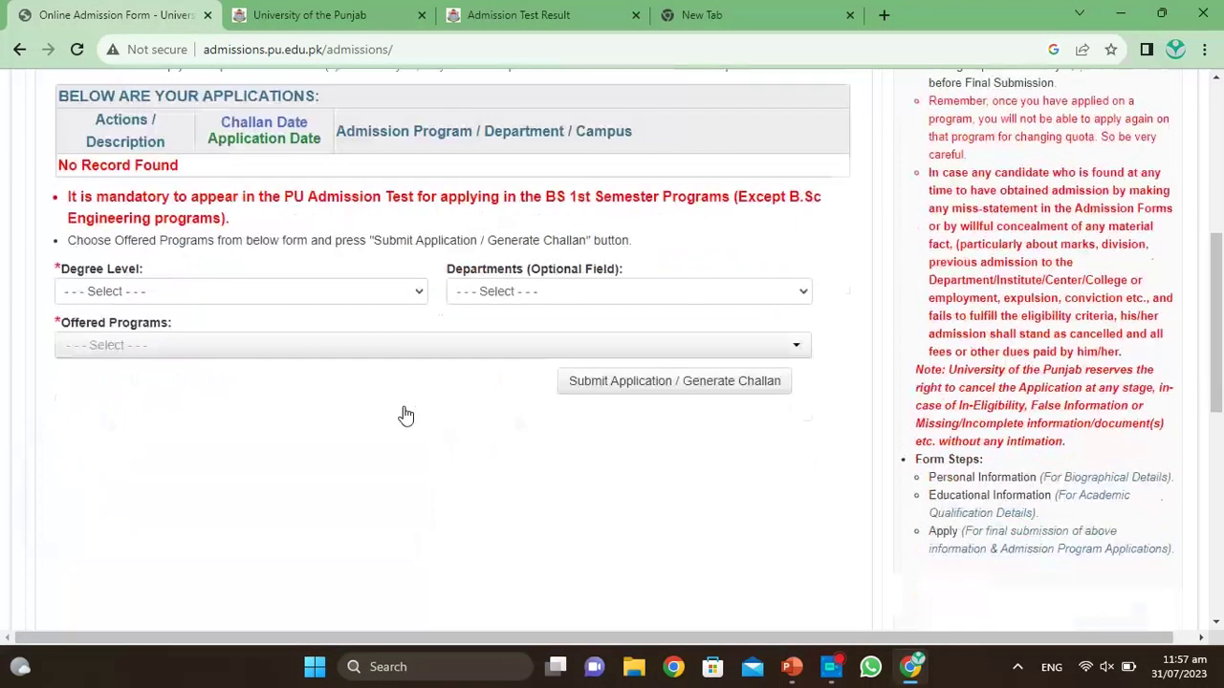
{"action": "left_click", "coordinate": [417, 290]}
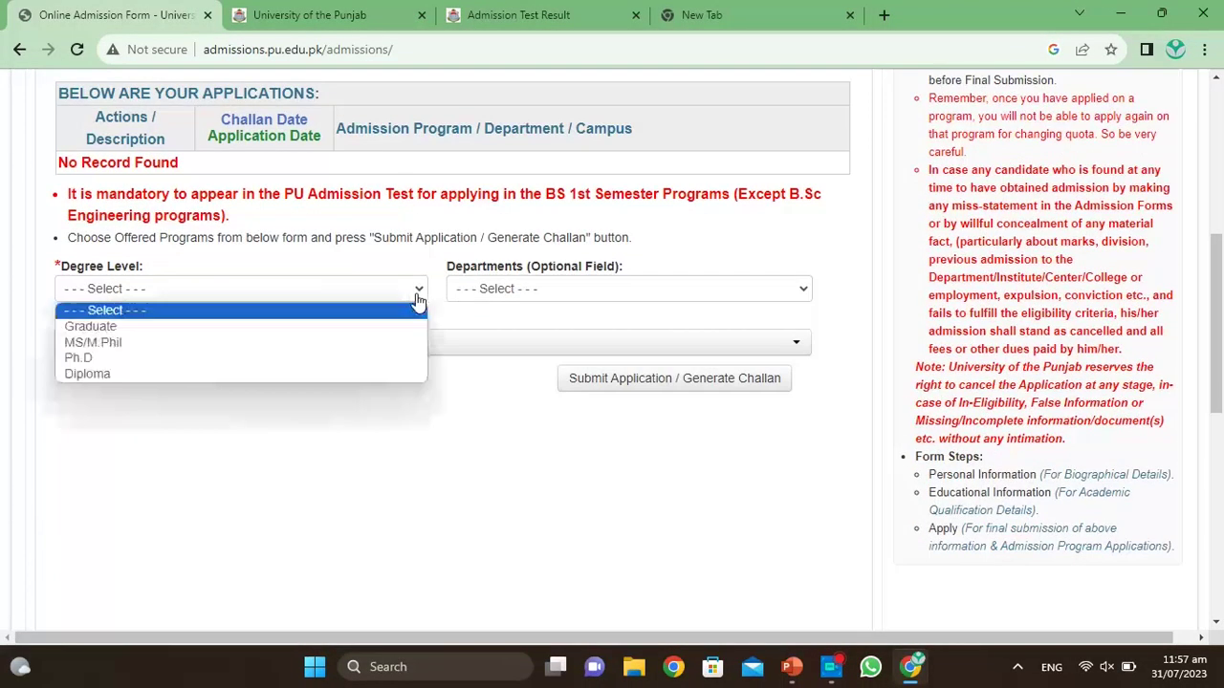
{"action": "left_click", "coordinate": [110, 328]}
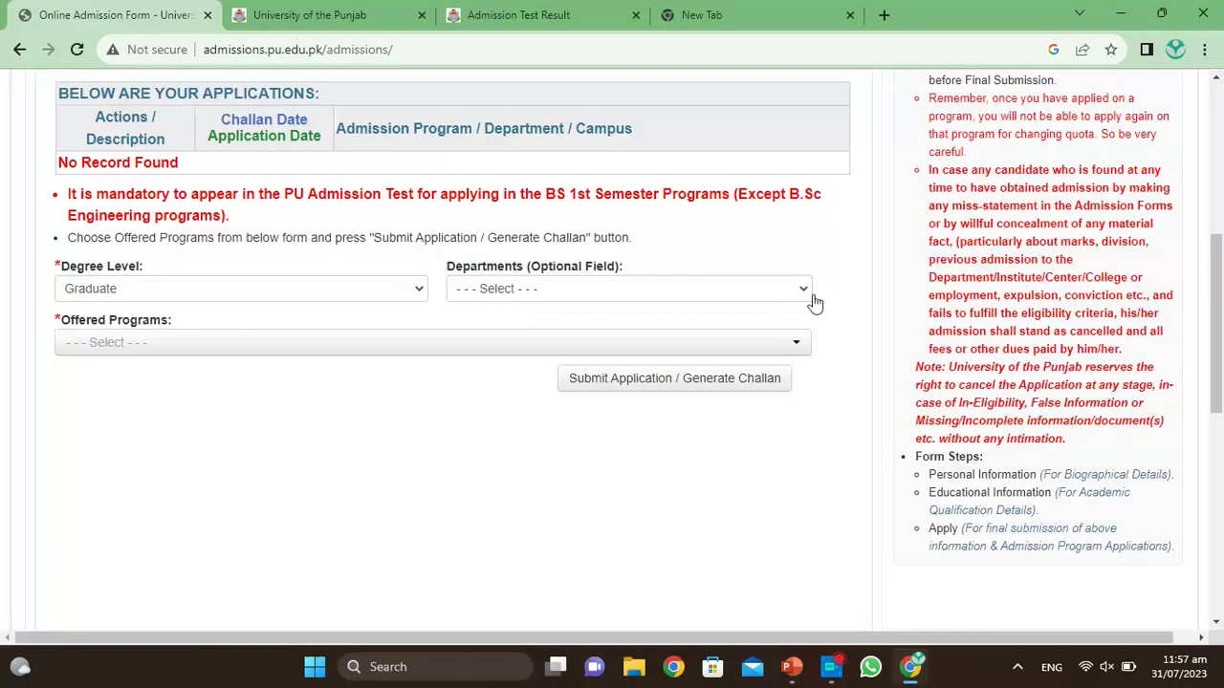
{"action": "left_click", "coordinate": [811, 297]}
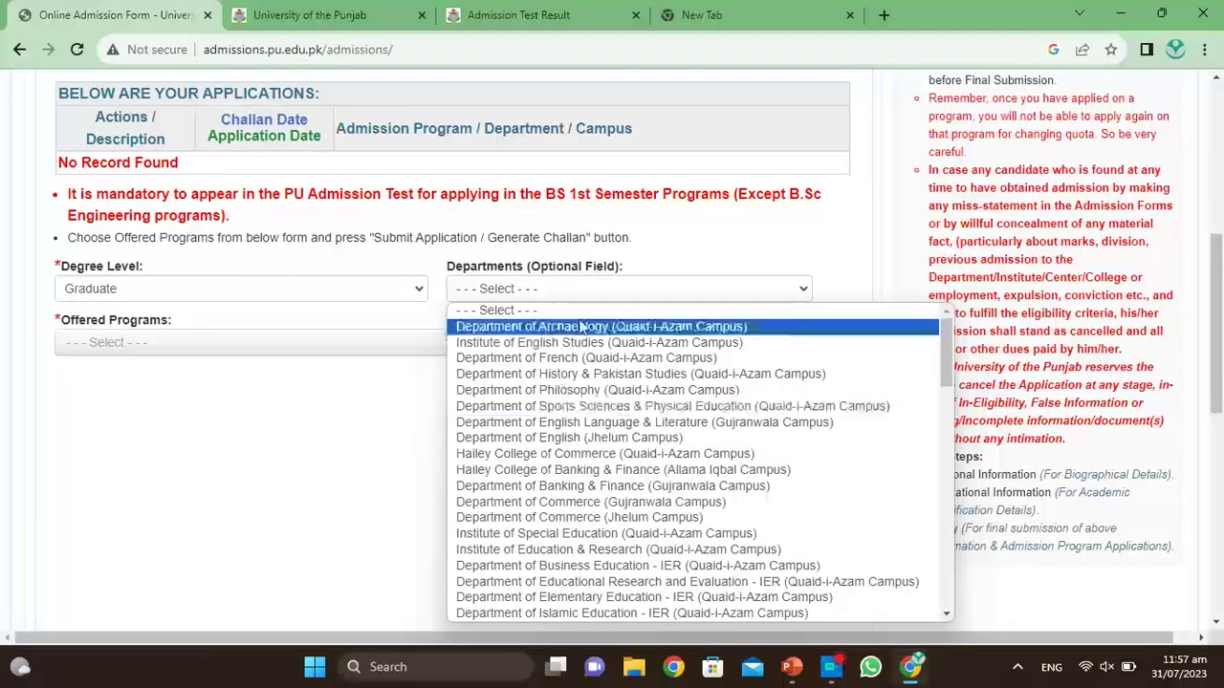
{"action": "left_click_drag", "start_coordinate": [947, 361], "coordinate": [949, 486]}
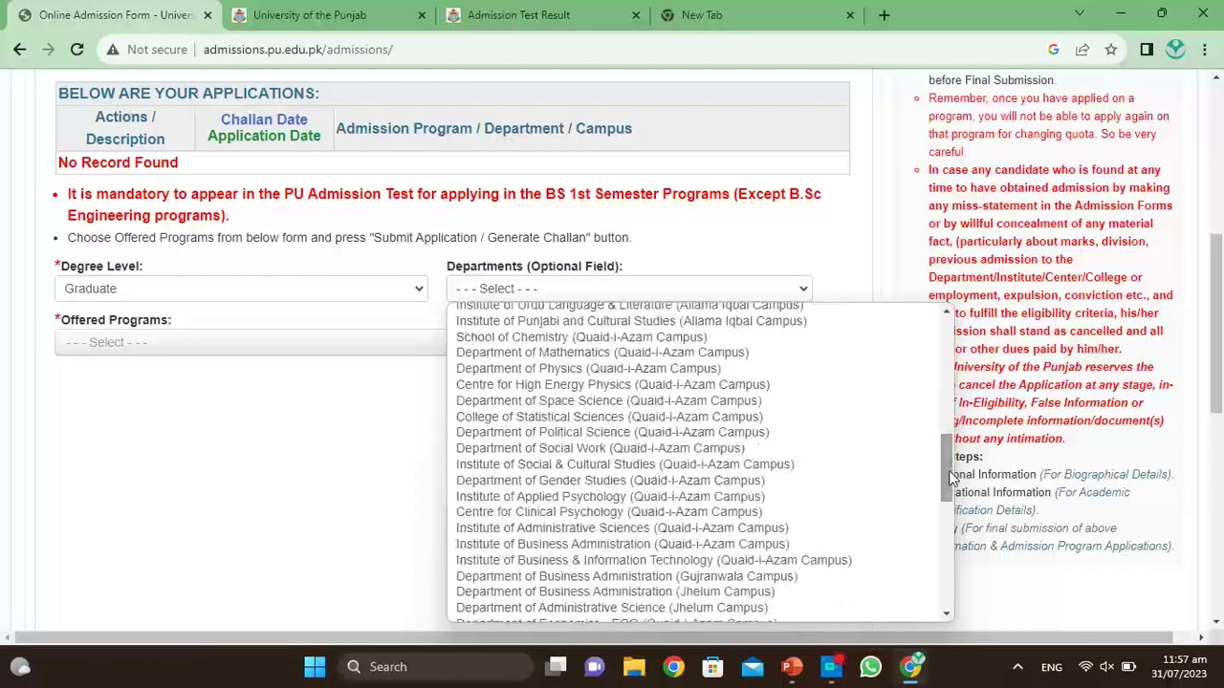
{"action": "left_click", "coordinate": [588, 423]}
Choose BS Statistics, 1st Semester (Morning) [Quaid-i-Azam Campus] as the offered program
{"action": "left_click", "coordinate": [799, 346]}
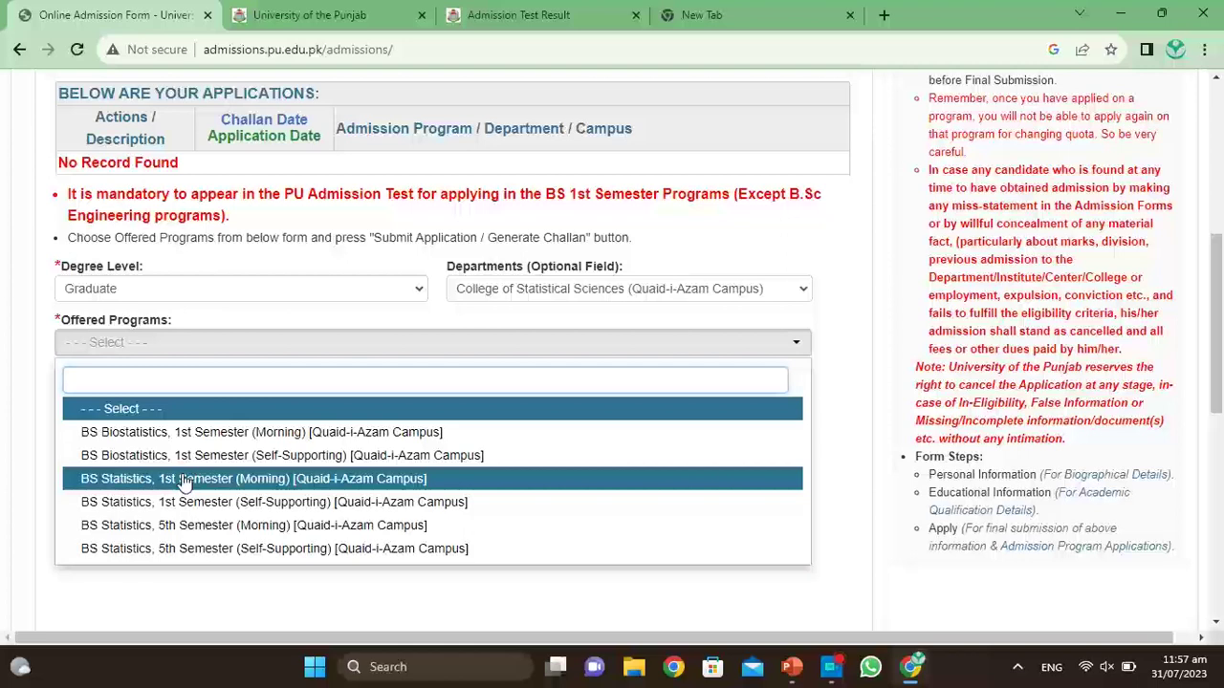
{"action": "left_click", "coordinate": [182, 478]}
{"action": "scroll", "coordinate": [185, 481], "scroll_direction": "down", "scroll_amount": 2}
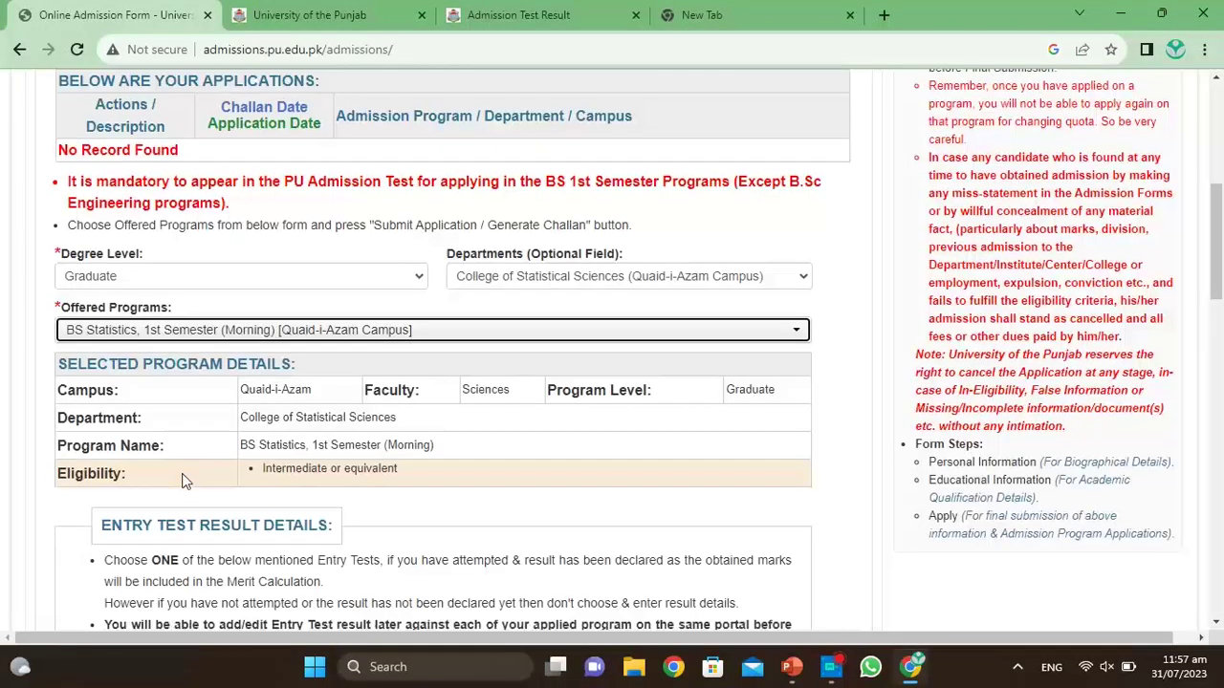
Choose PU-M as the entry test category in the entry test result details
{"action": "scroll", "coordinate": [230, 369], "scroll_direction": "down", "scroll_amount": 2}
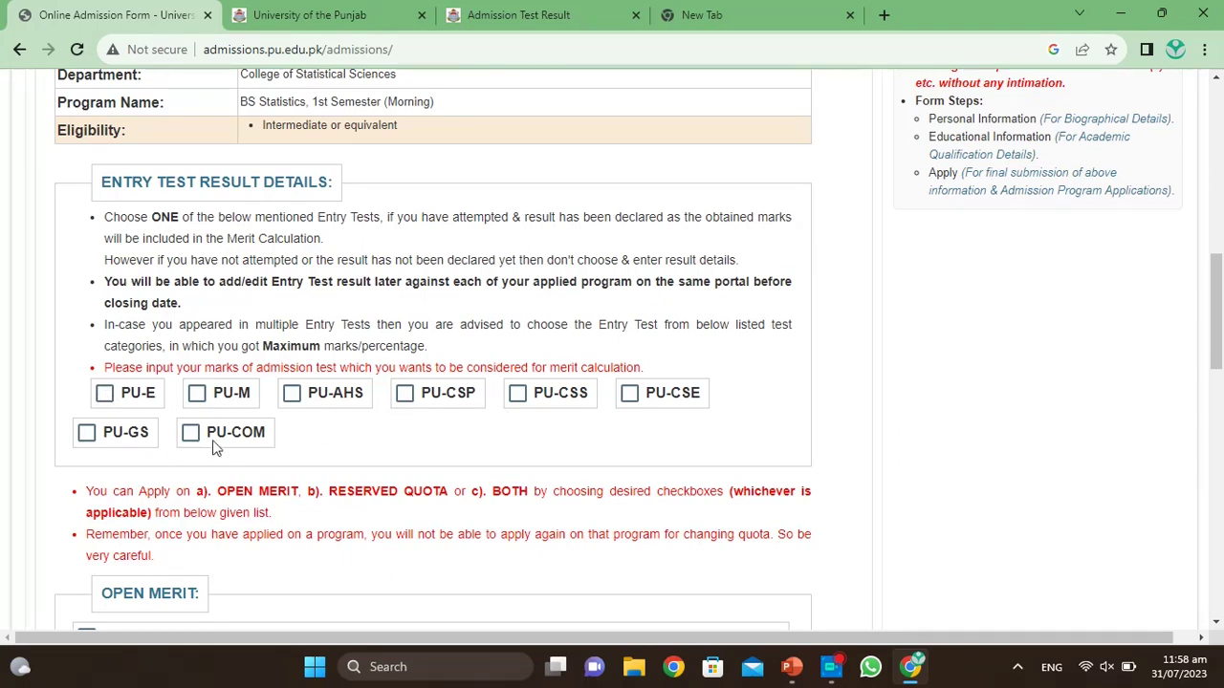
{"action": "left_click", "coordinate": [197, 394]}
{"action": "scroll", "coordinate": [198, 396], "scroll_direction": "down", "scroll_amount": 3}
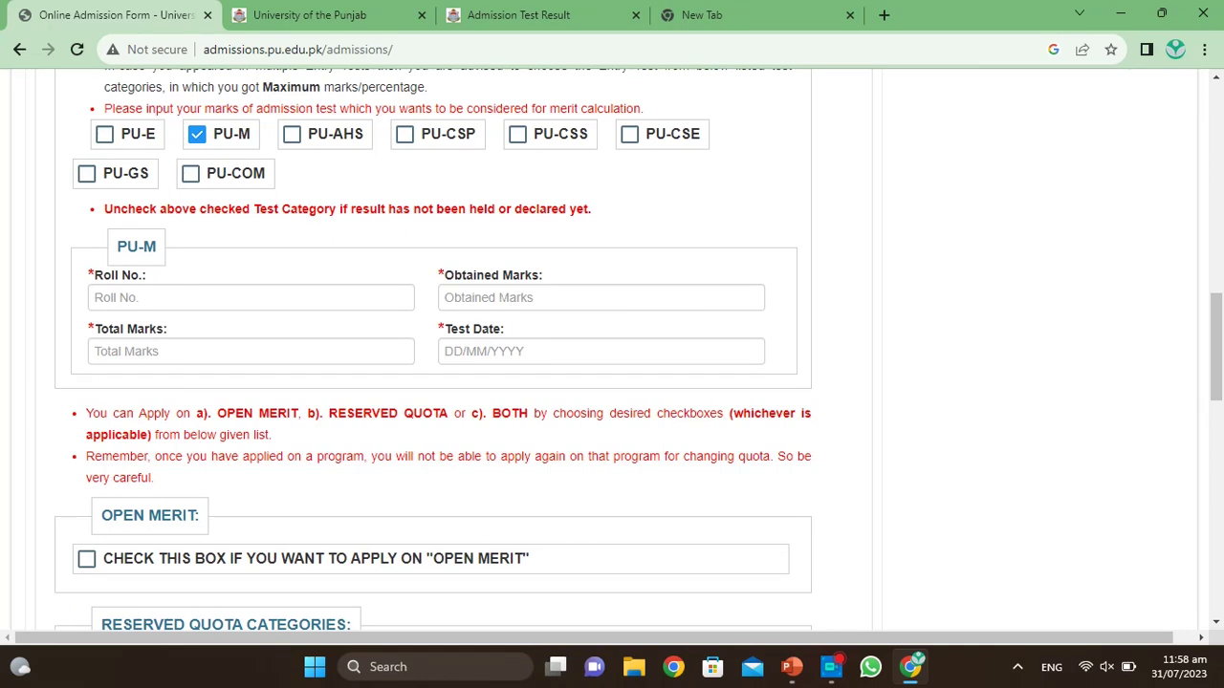
Mark the application to be considered on Open Merit
{"action": "scroll", "coordinate": [478, 350], "scroll_direction": "down", "scroll_amount": 1}
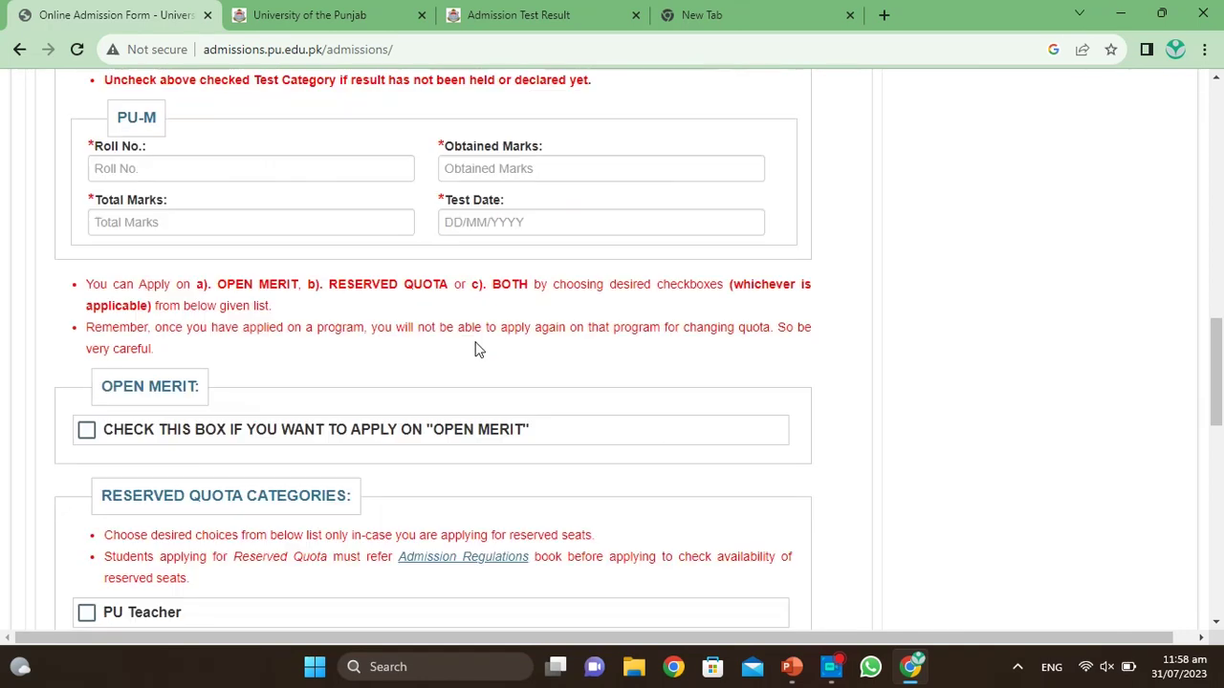
{"action": "scroll", "coordinate": [478, 350], "scroll_direction": "down", "scroll_amount": 1}
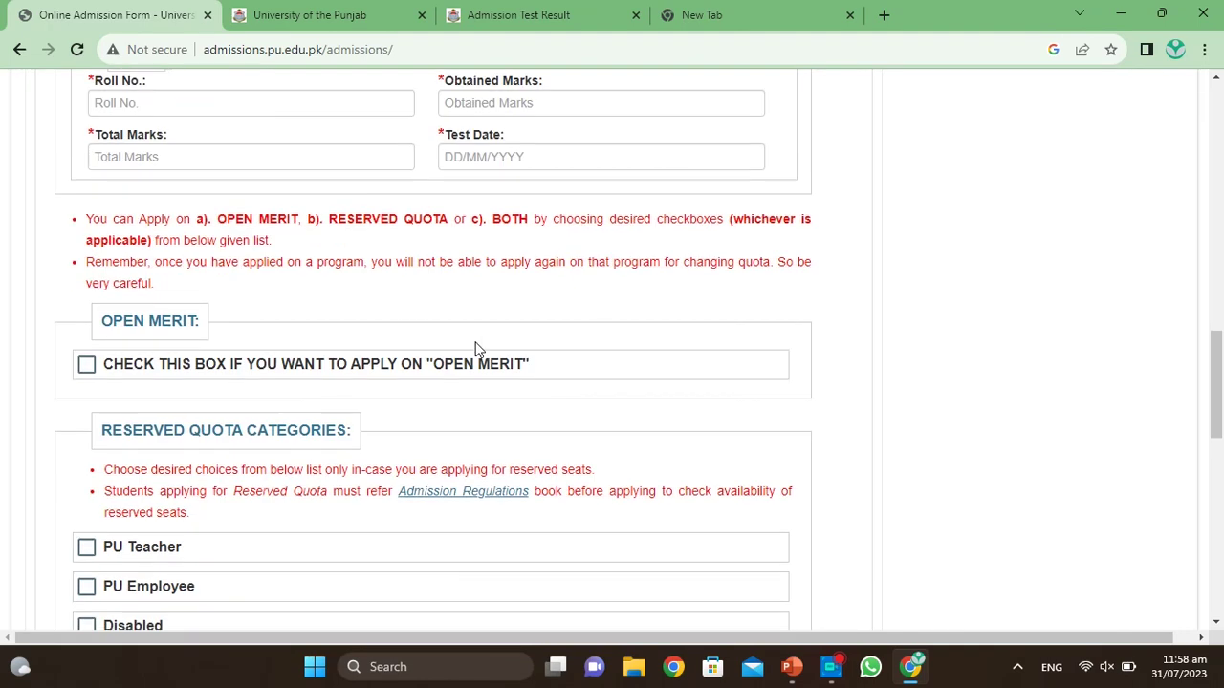
{"action": "left_click", "coordinate": [86, 367]}
Try the Sports (Men) reserved quota with Cricket, view the played level options, and clear the quota selection
{"action": "scroll", "coordinate": [86, 369], "scroll_direction": "down", "scroll_amount": 3}
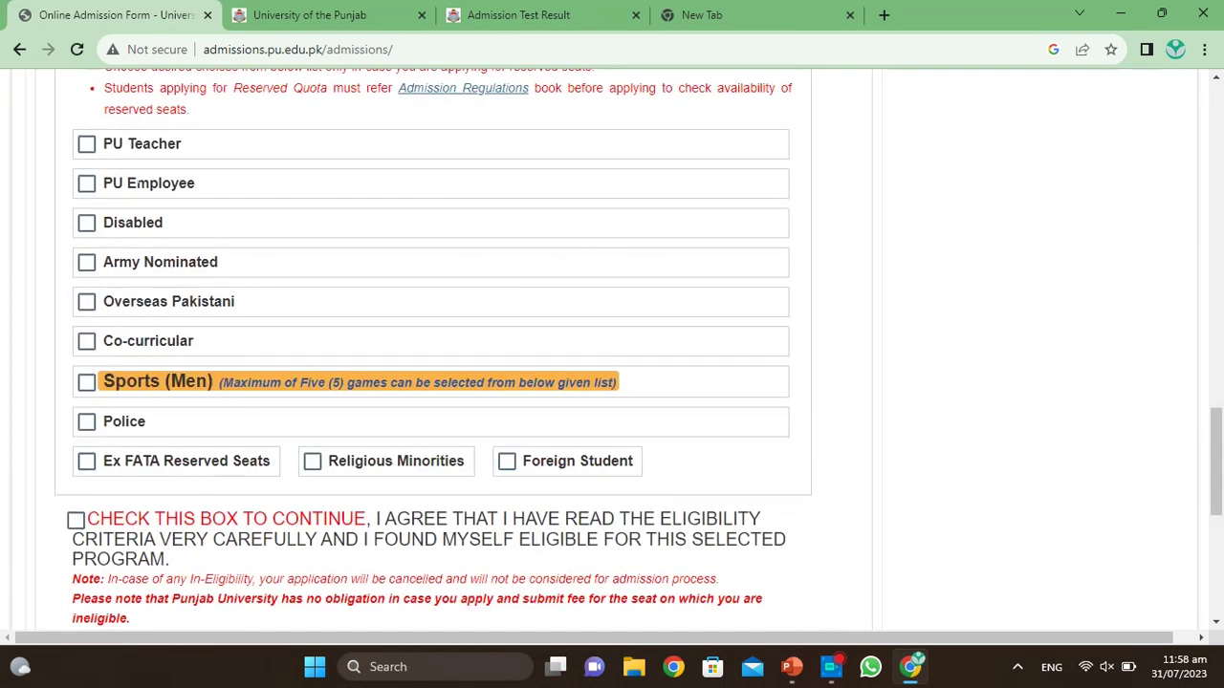
{"action": "scroll", "coordinate": [142, 181], "scroll_direction": "up", "scroll_amount": 1}
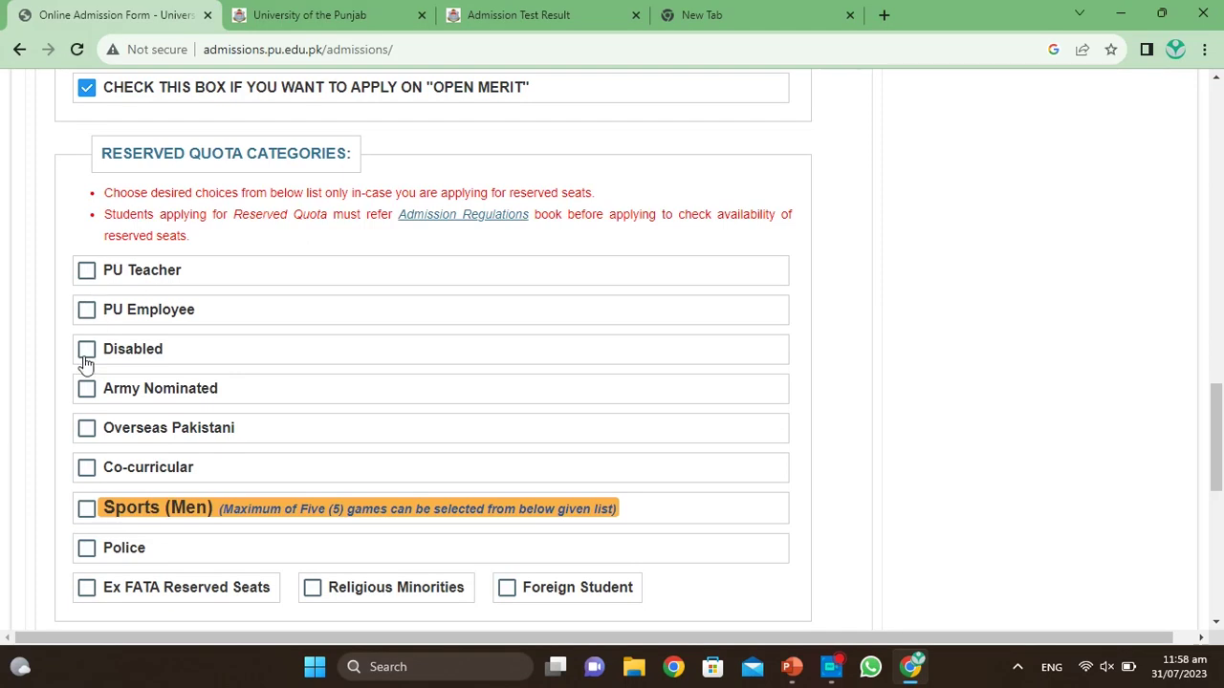
{"action": "scroll", "coordinate": [88, 420], "scroll_direction": "down", "scroll_amount": 1}
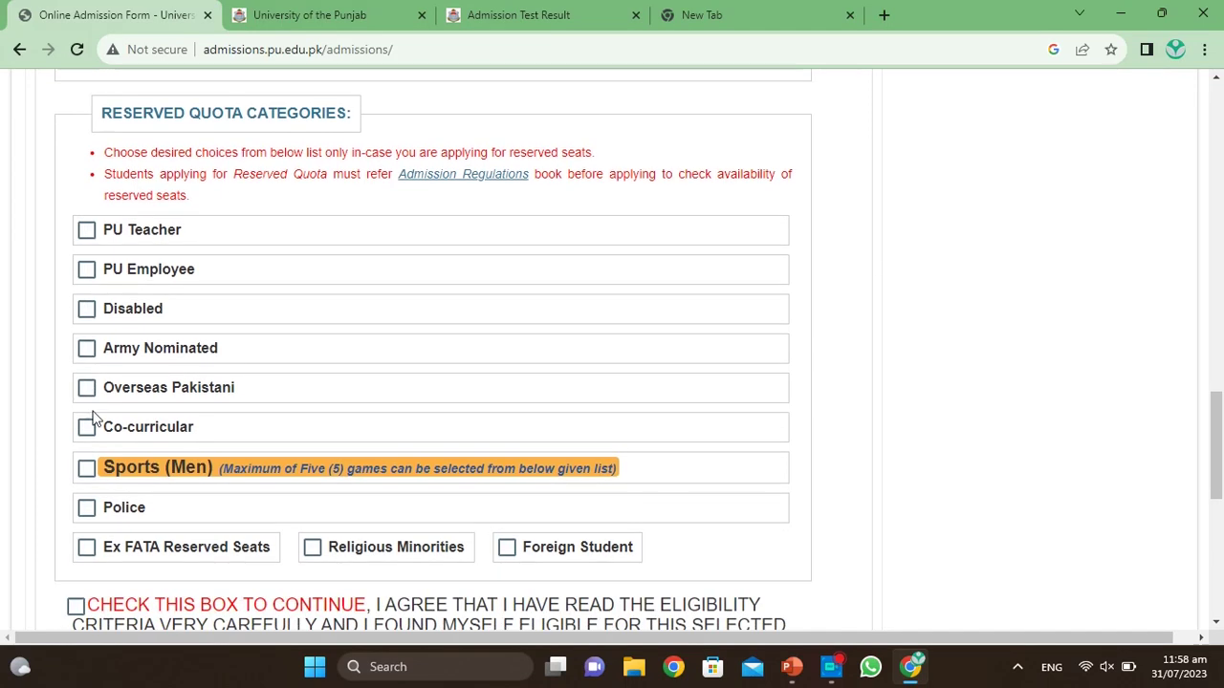
{"action": "left_click", "coordinate": [87, 470]}
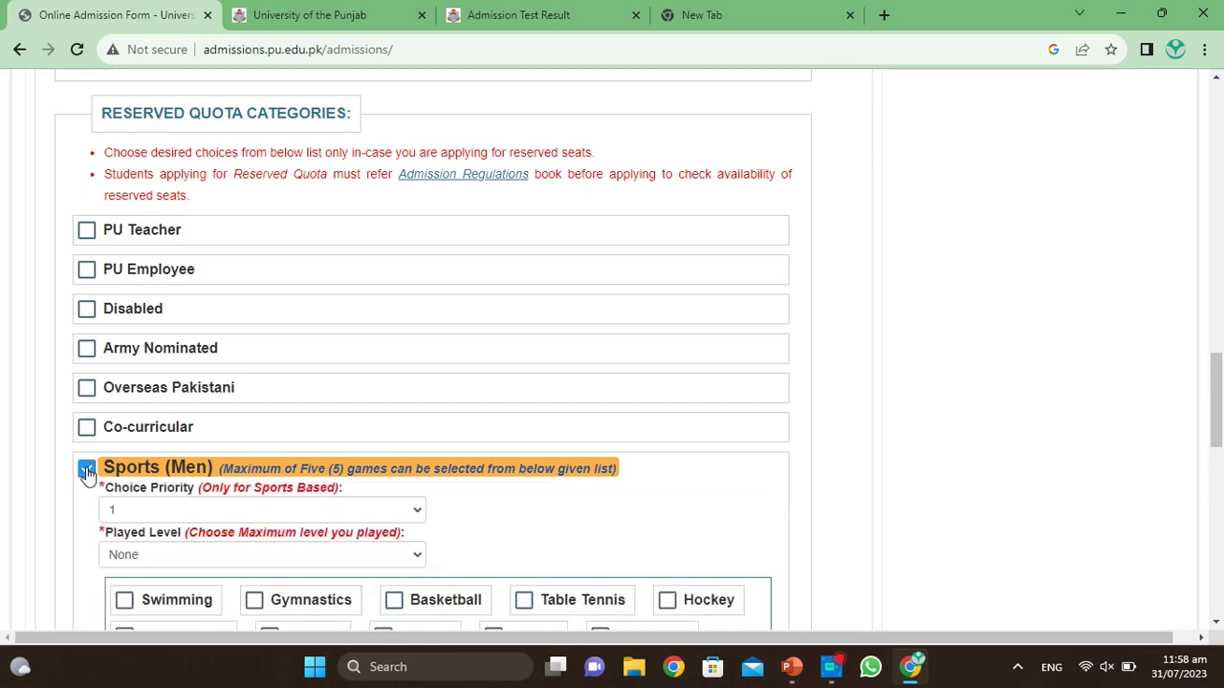
{"action": "scroll", "coordinate": [89, 471], "scroll_direction": "down", "scroll_amount": 2}
{"action": "scroll", "coordinate": [190, 394], "scroll_direction": "down", "scroll_amount": 2}
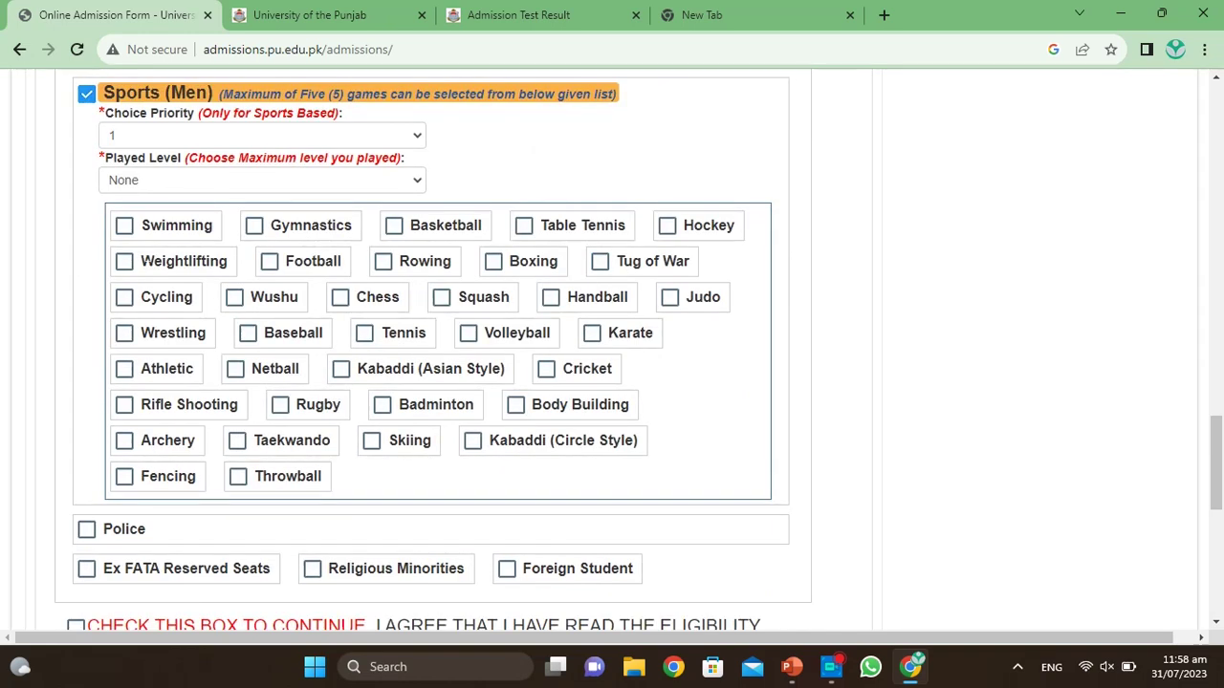
{"action": "left_click", "coordinate": [420, 187]}
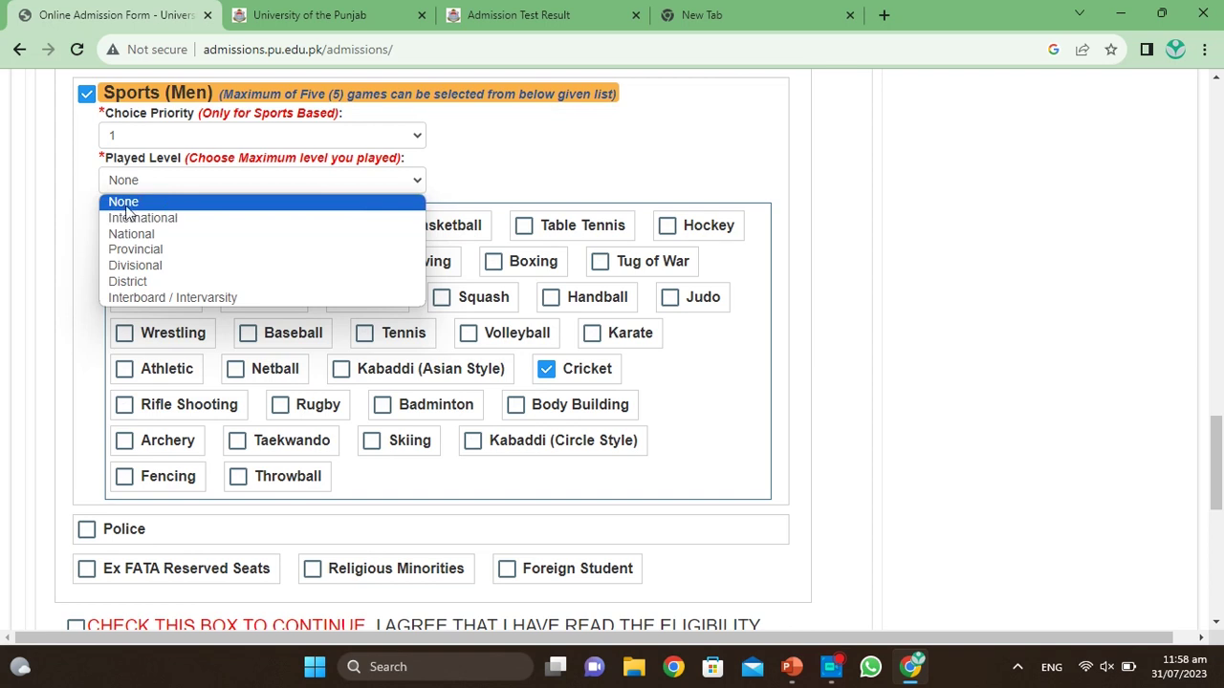
{"action": "left_click", "coordinate": [670, 190]}
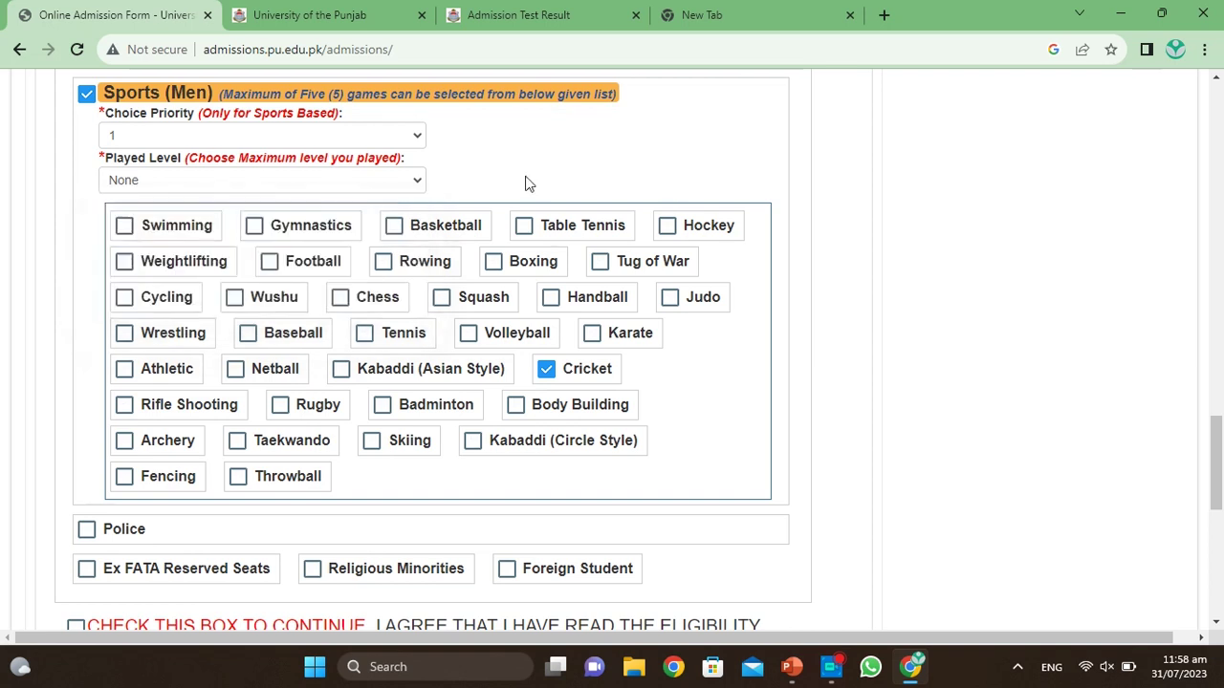
{"action": "left_click", "coordinate": [86, 95]}
{"action": "scroll", "coordinate": [76, 134], "scroll_direction": "up", "scroll_amount": 5}
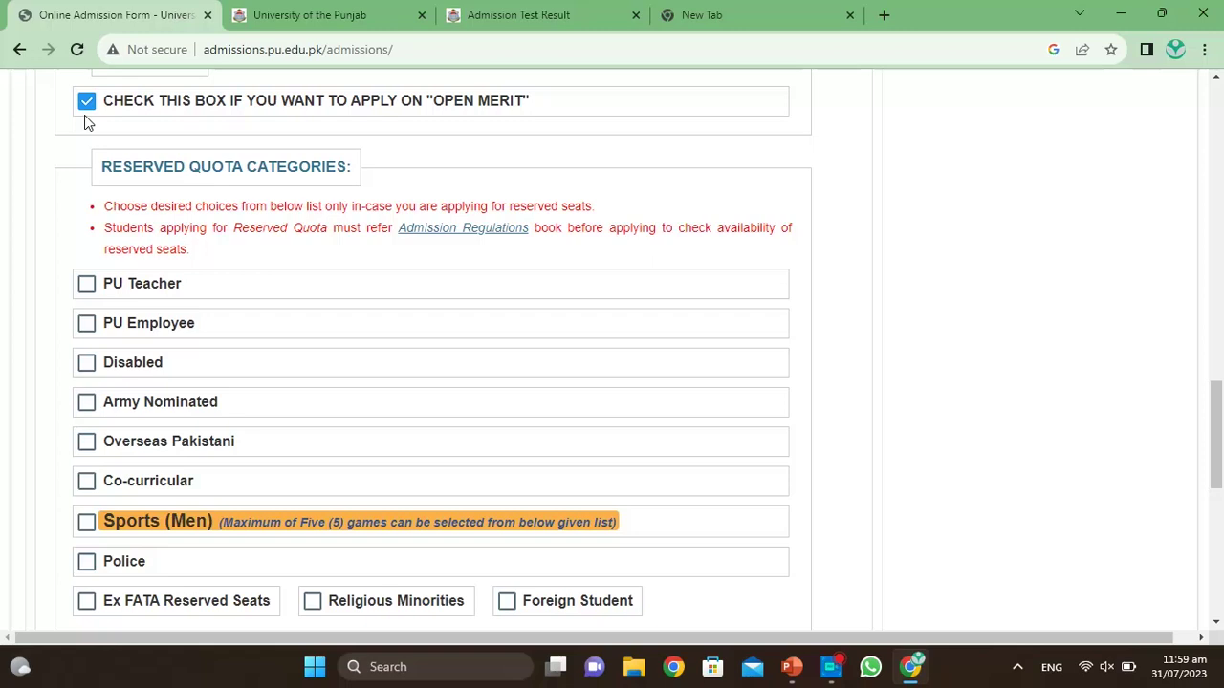
Accept the declaration of having read the eligibility criteria and being eligible for the selected program
{"action": "scroll", "coordinate": [84, 115], "scroll_direction": "down", "scroll_amount": 3}
{"action": "scroll", "coordinate": [84, 115], "scroll_direction": "up", "scroll_amount": 6}
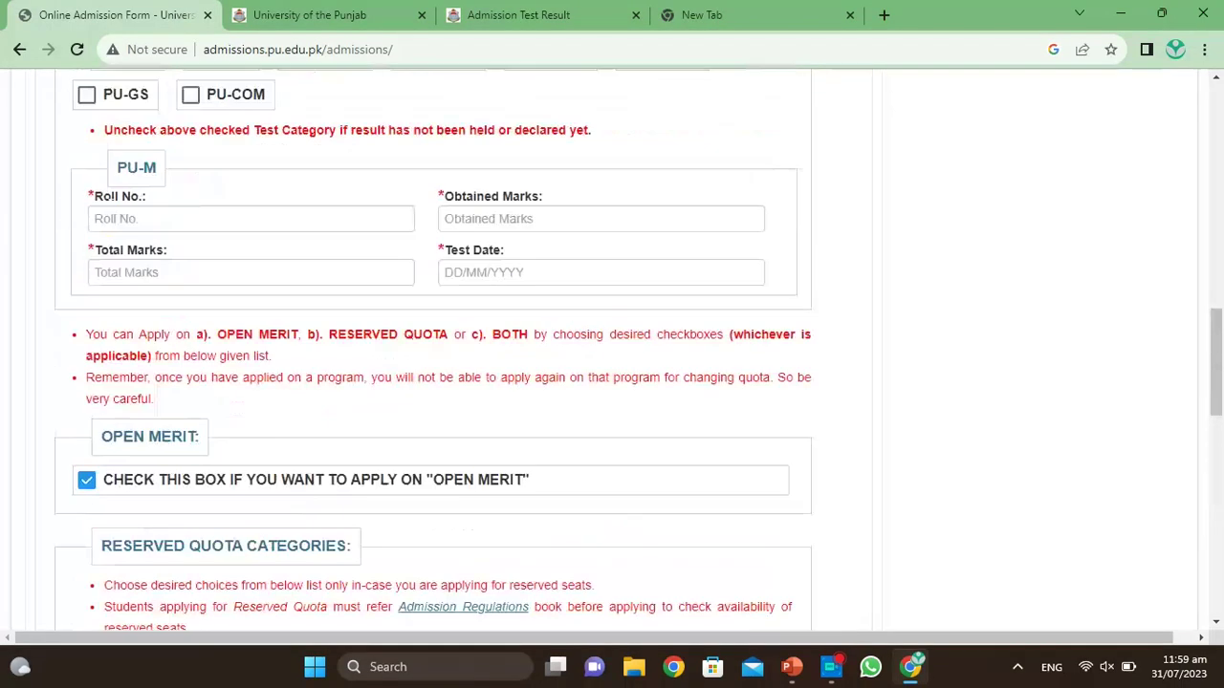
{"action": "scroll", "coordinate": [427, 275], "scroll_direction": "down", "scroll_amount": 5}
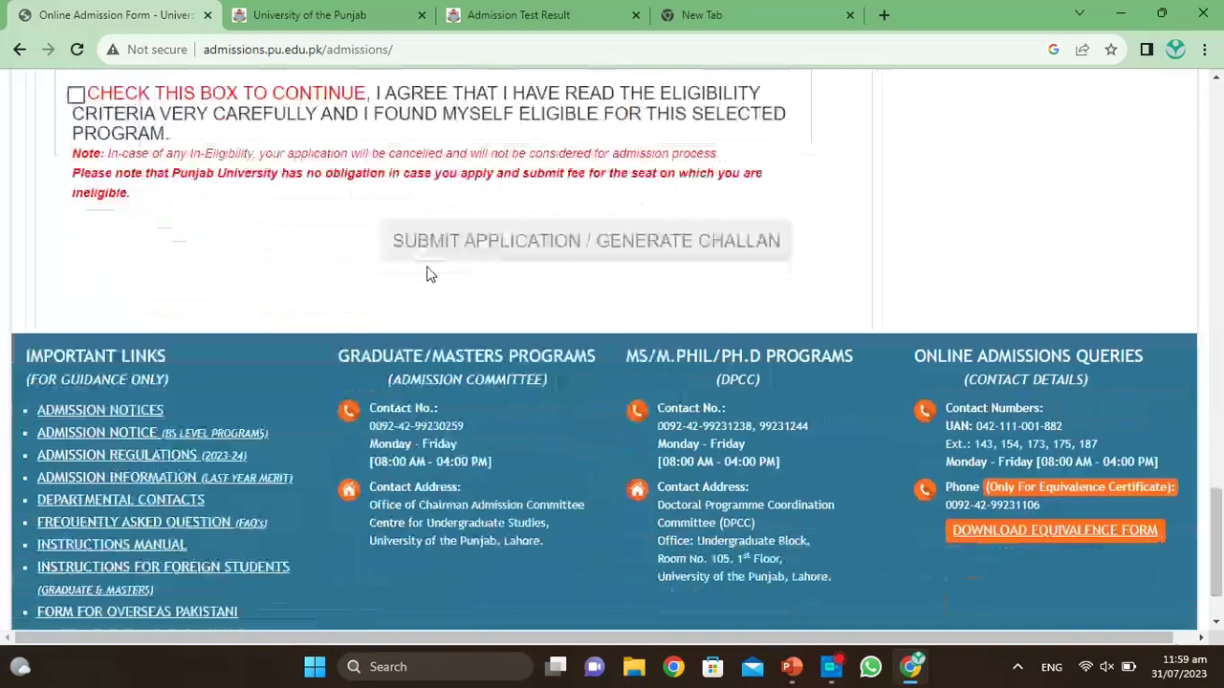
{"action": "scroll", "coordinate": [428, 275], "scroll_direction": "up", "scroll_amount": 2}
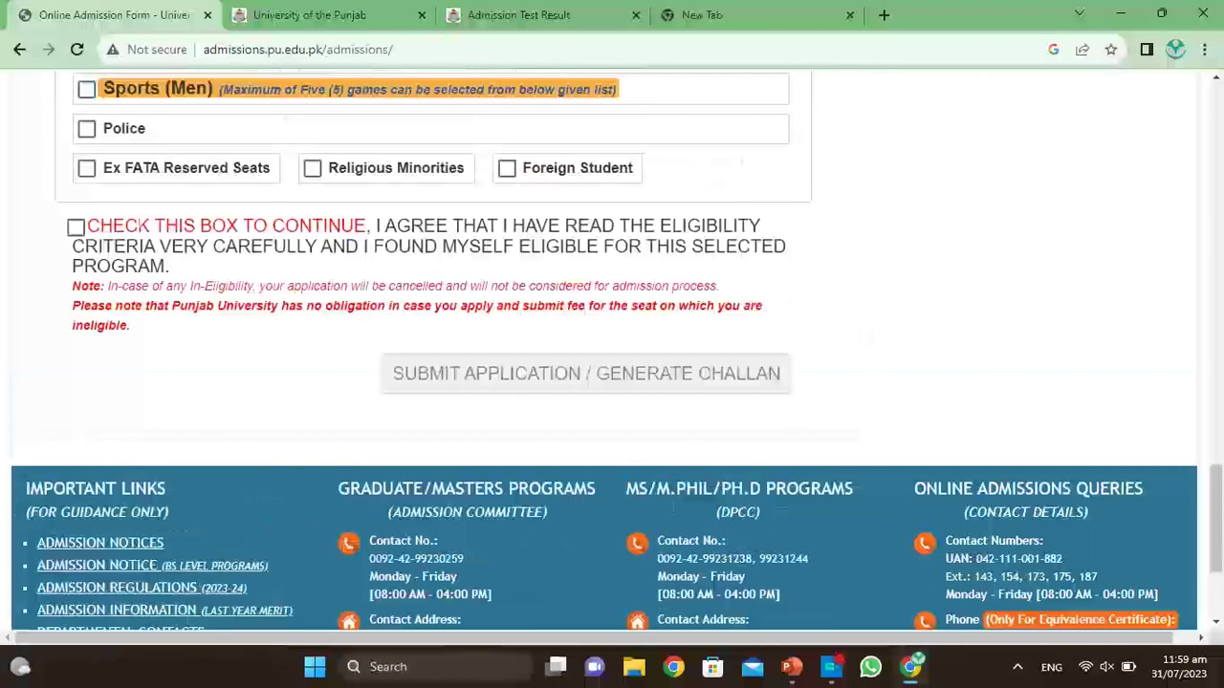
{"action": "left_click", "coordinate": [75, 230]}
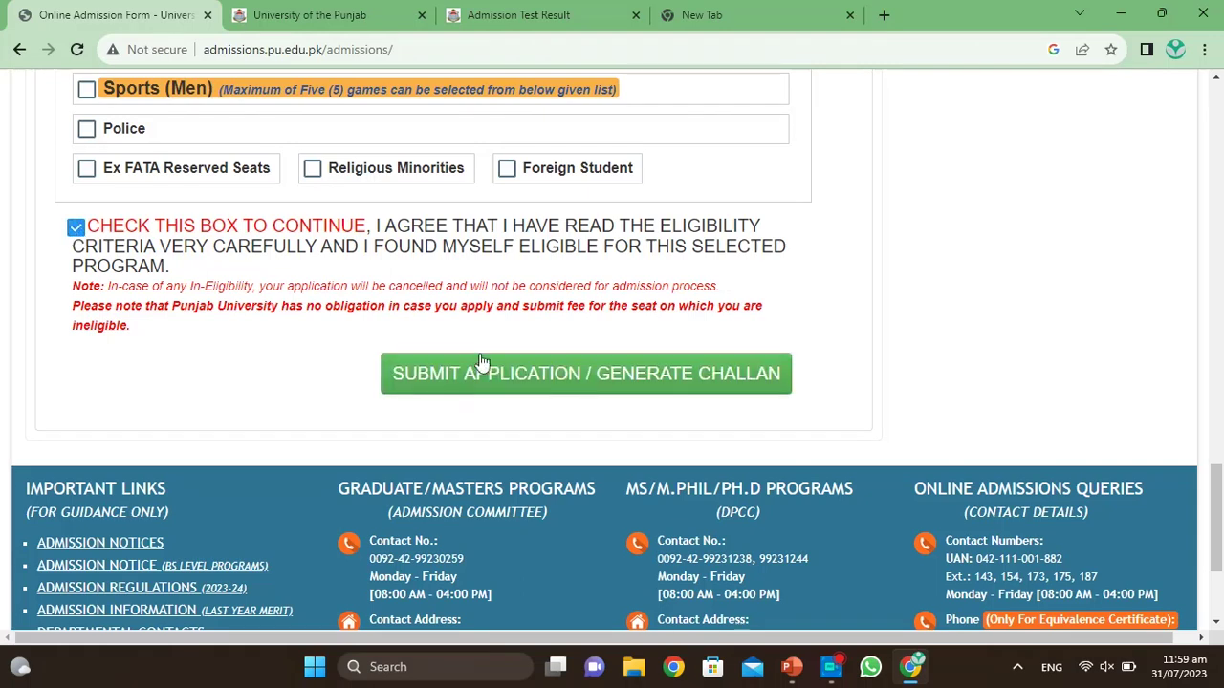